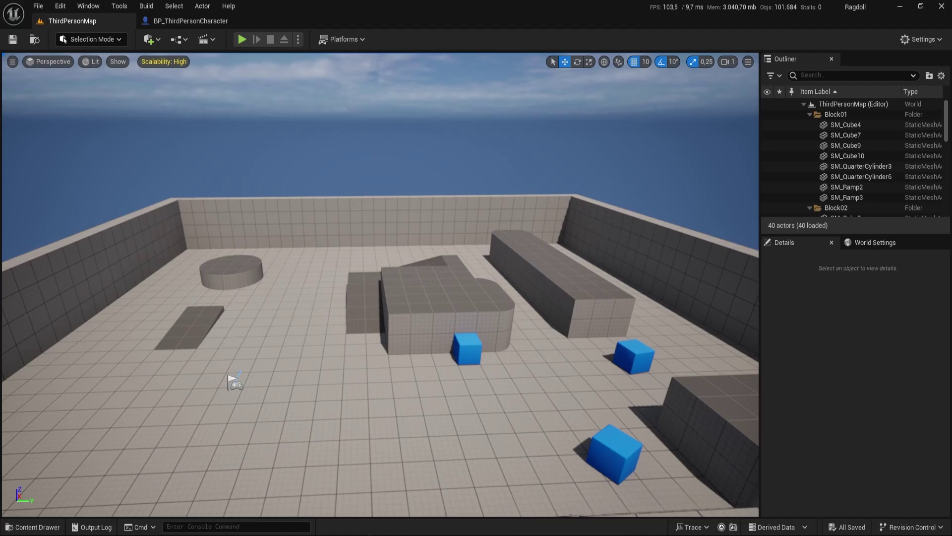
Open the Content Drawer over the ThirdPersonMap level to show the project's content.
key(ctrl+space)
Create the SKM_Quinn_Physics asset from SKM_Quinn in Characters > Mannequins > Meshes.
double_click(281, 399)
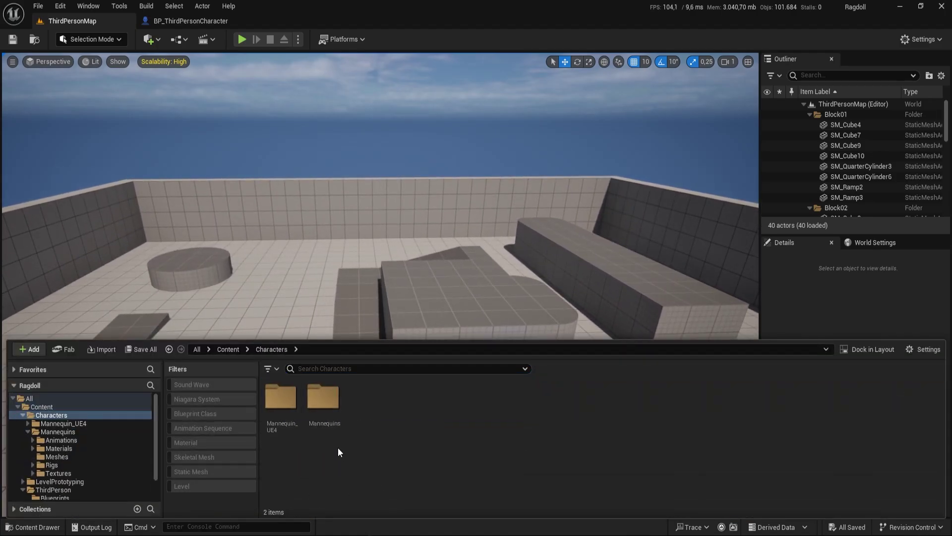
double_click(326, 399)
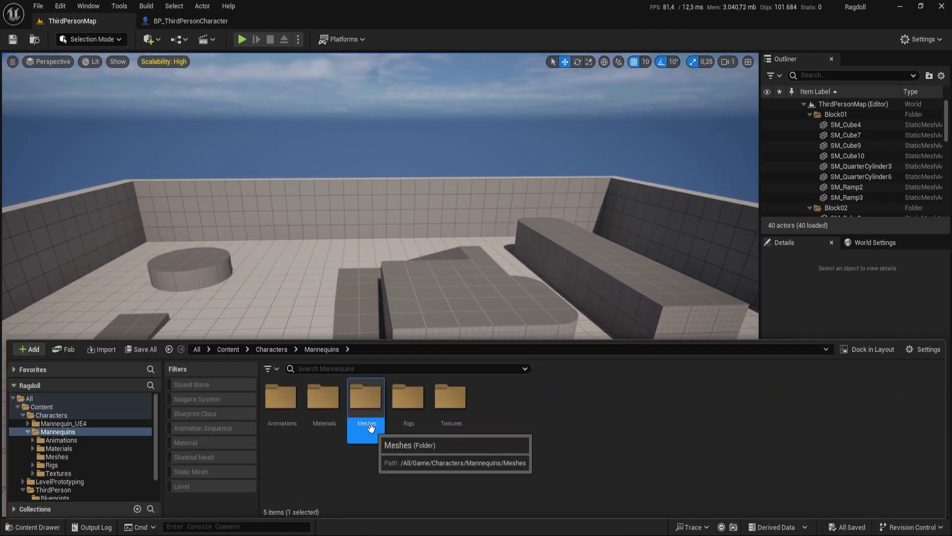
double_click(365, 400)
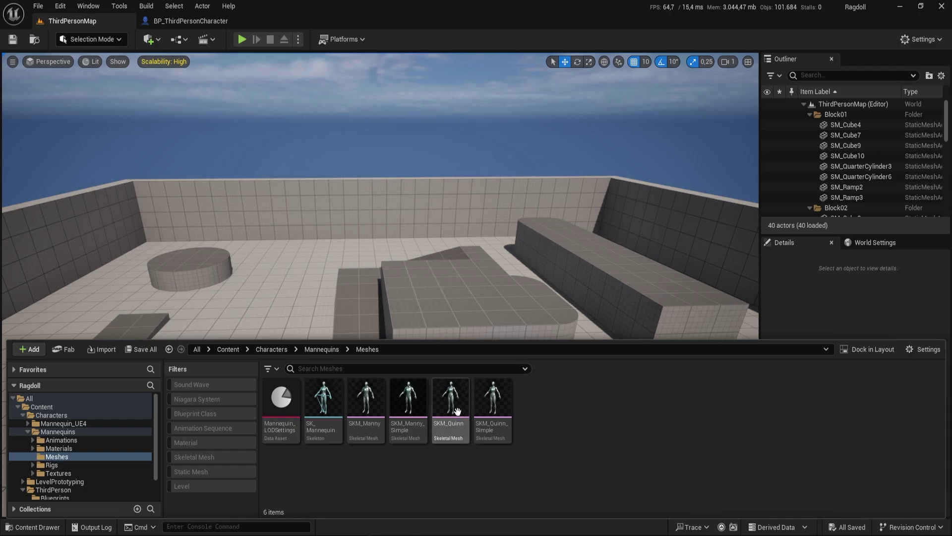
right_click(457, 410)
mouse_move(515, 89)
mouse_move(634, 121)
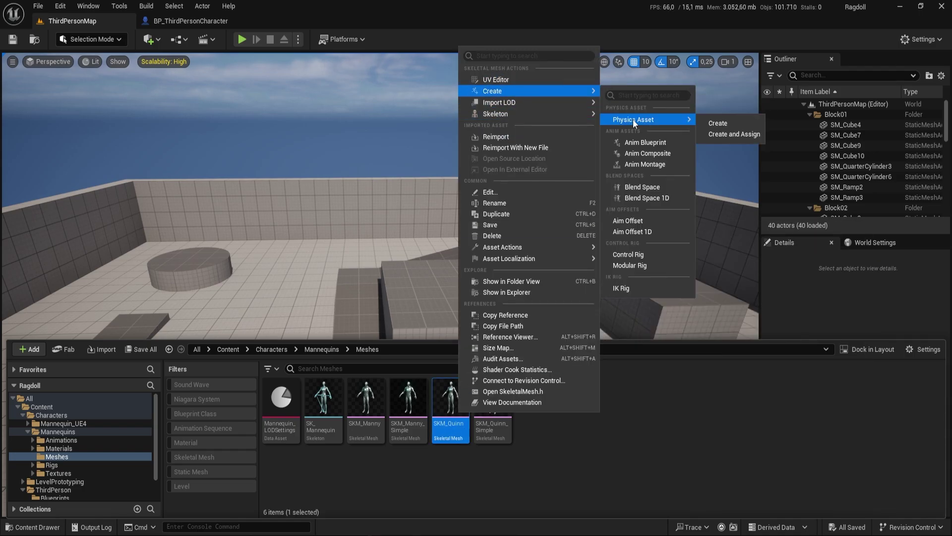
click(734, 122)
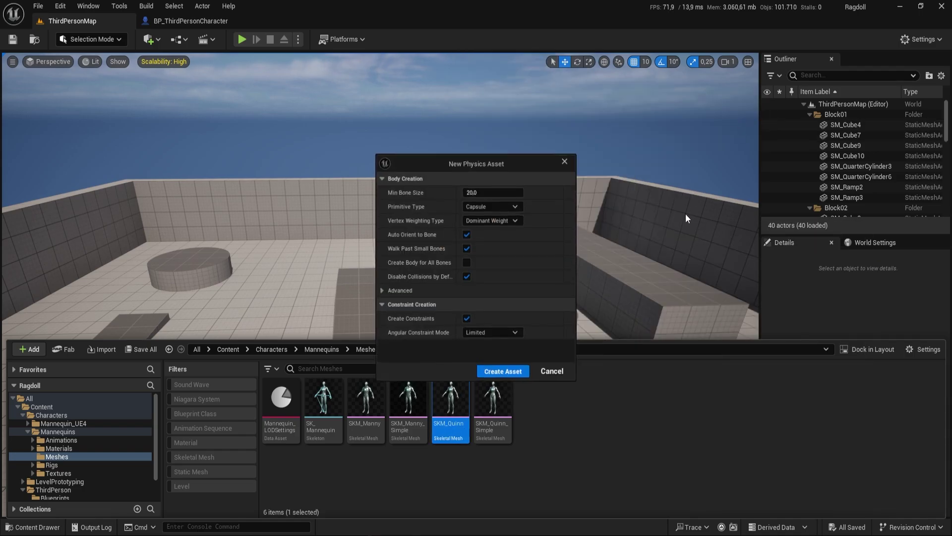
click(515, 370)
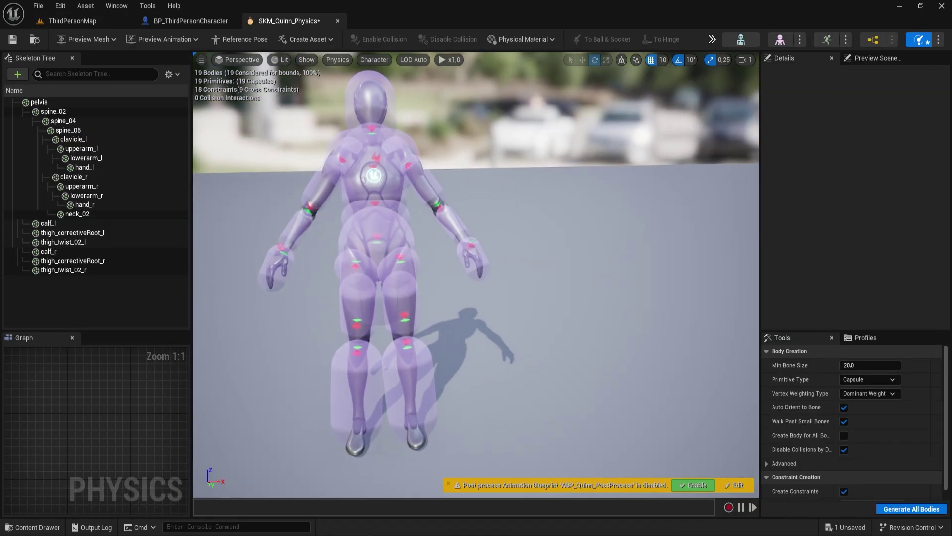
Simulate the Quinn physics bodies to watch them collapse, then return to the Content folder.
mouse_move(476, 273)
mouse_down()
mouse_move(446, 323)
mouse_move(496, 322)
mouse_up()
click(713, 40)
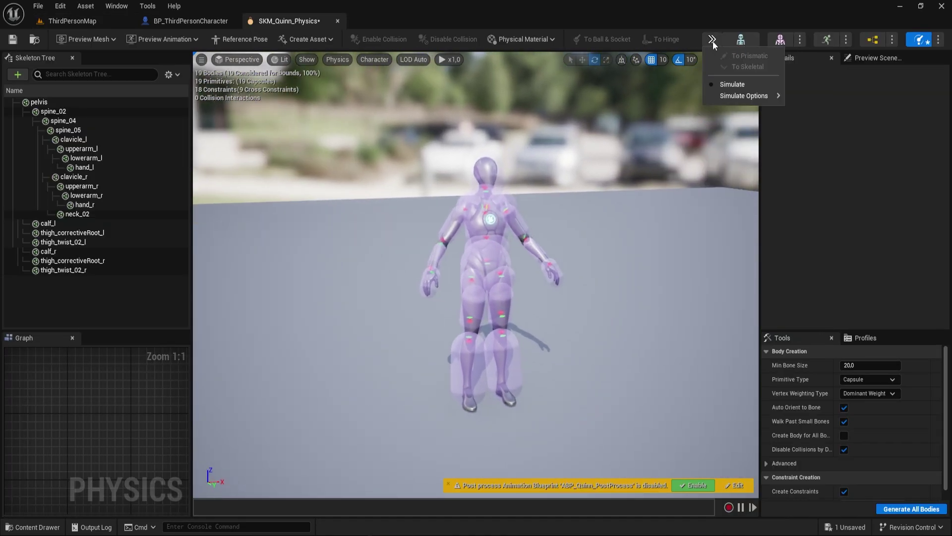
click(725, 85)
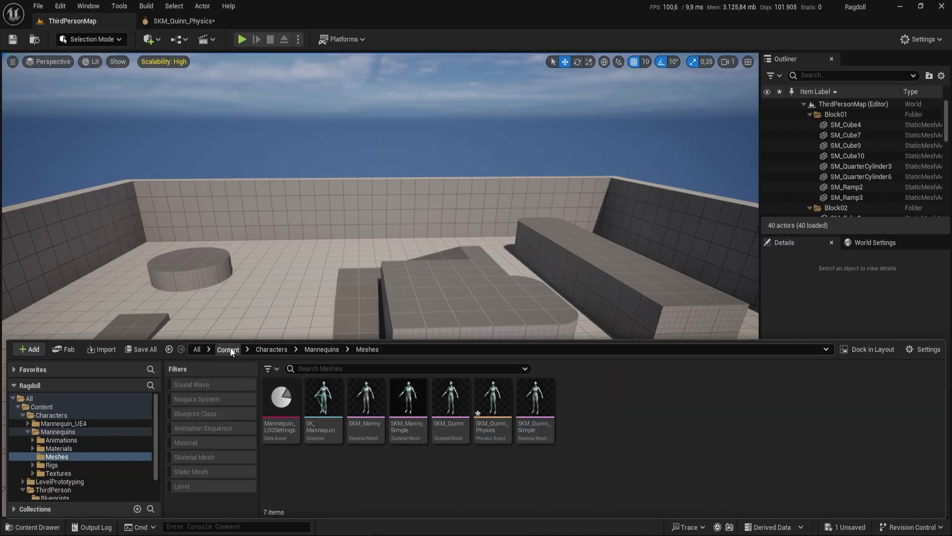
click(228, 349)
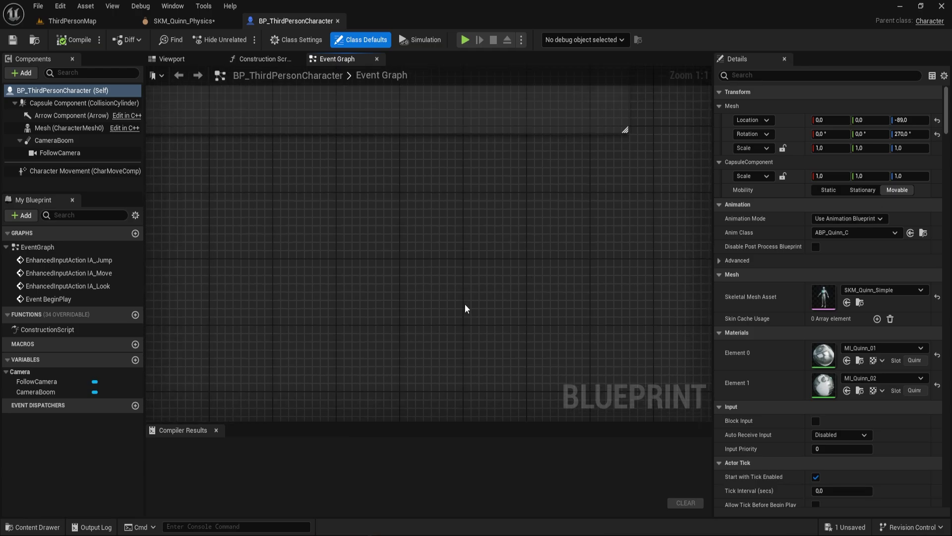
Add a Float Health variable and build a Health <= comparison feeding a Branch node.
click(114, 251)
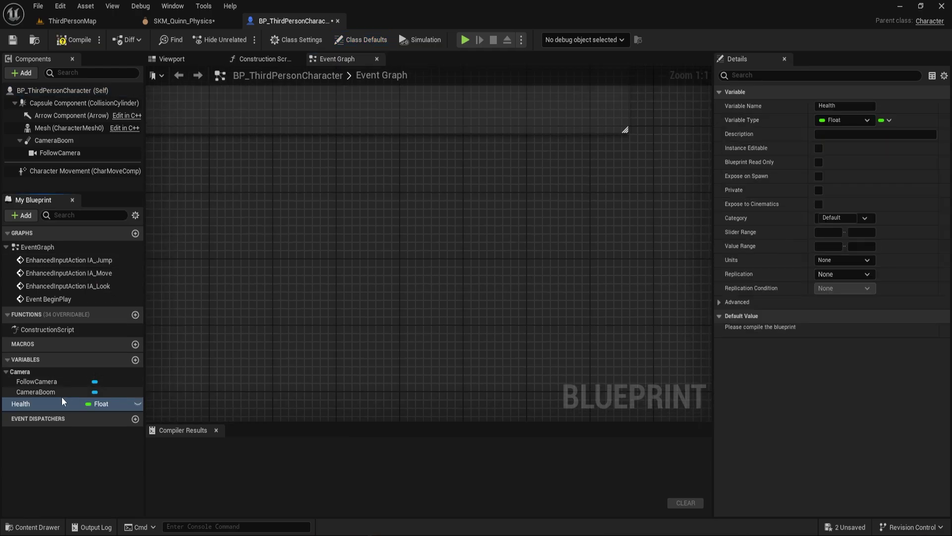
ctrl+drag(362, 250, 424, 242)
drag(523, 201, 523, 202)
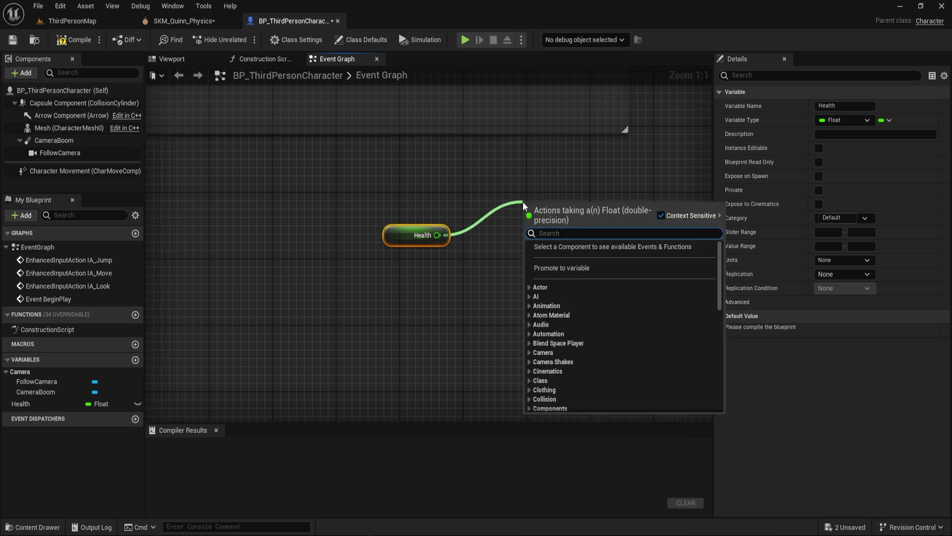
text(<=)
key(Return)
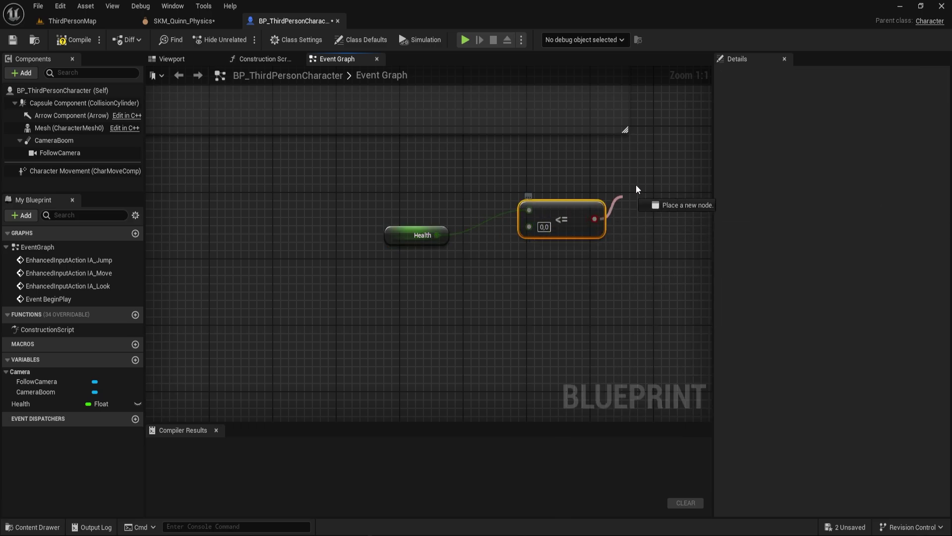
drag(636, 186, 644, 188)
text(branch)
key(Return)
Add Set Simulate Physics on Mesh after Branch True, then select the Health check nodes.
right_drag(682, 243, 451, 266)
drag(461, 213, 514, 226)
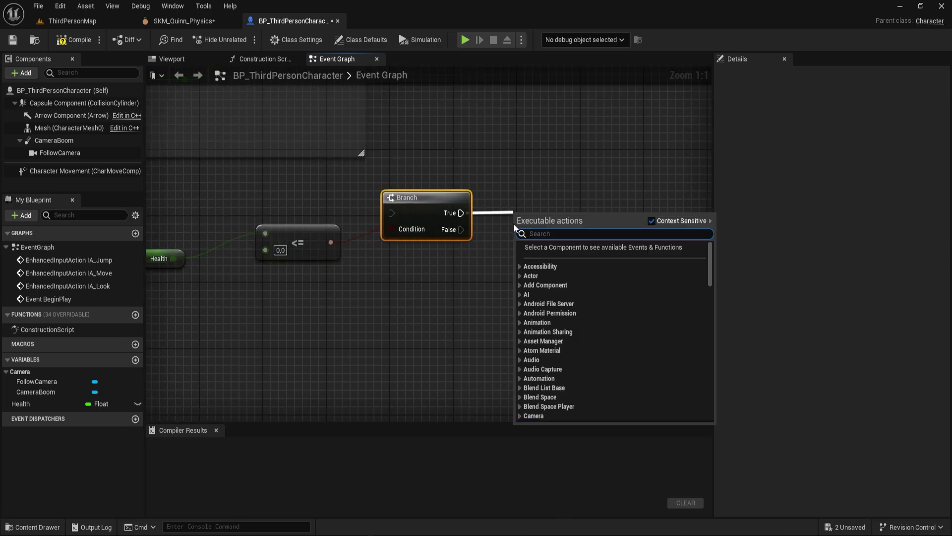
click(221, 192)
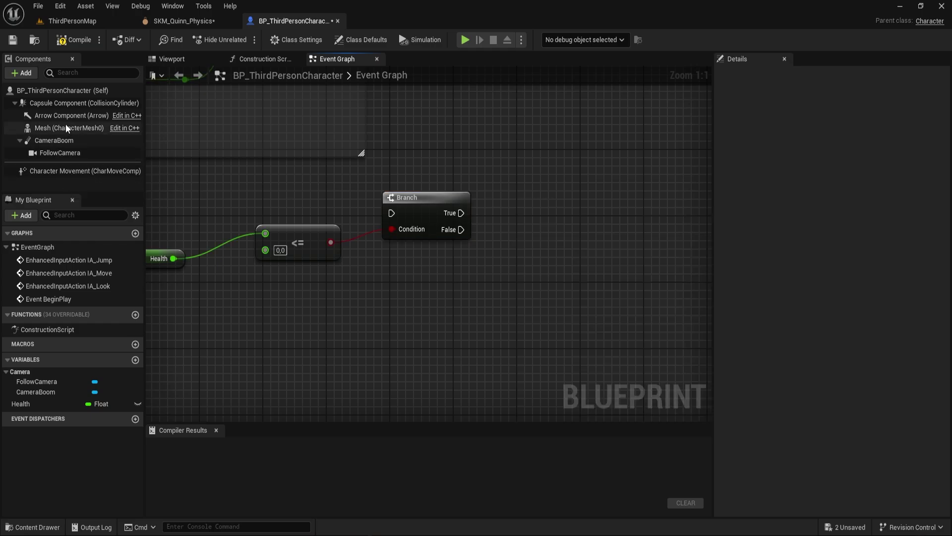
drag(66, 128, 476, 300)
key(ctrl+z)
mouse_move(66, 128)
mouse_down()
mouse_move(499, 295)
mouse_move(597, 274)
mouse_up()
text(set sim)
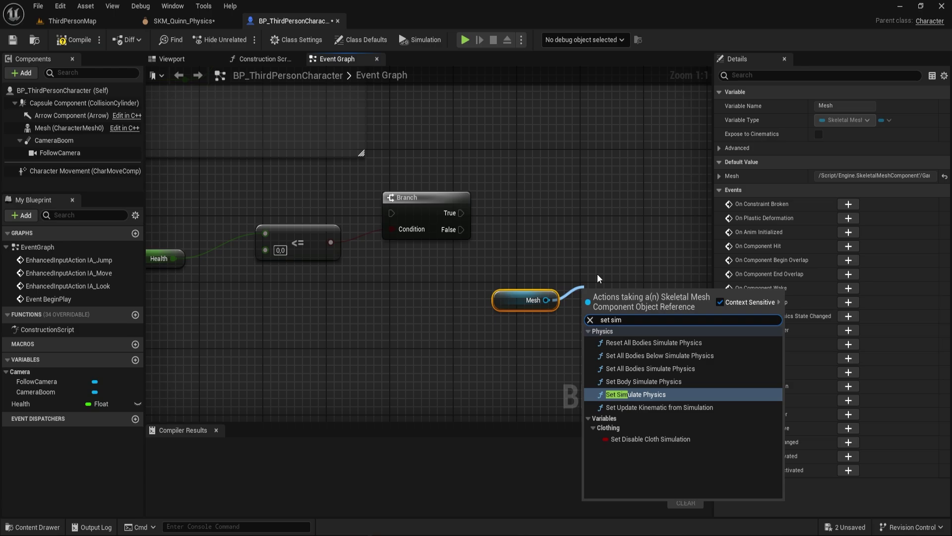
text(u)
key(Return)
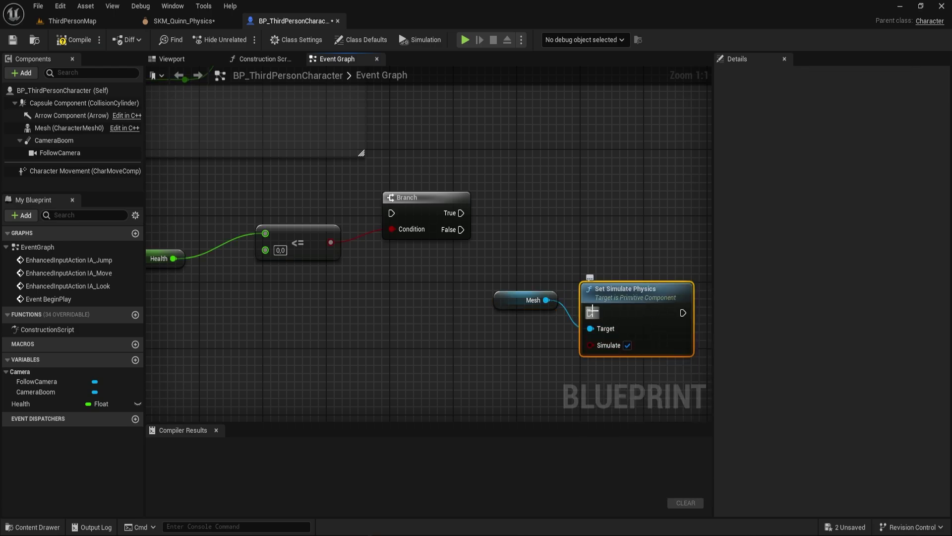
drag(479, 233, 461, 213)
drag(630, 312, 629, 223)
right_drag(478, 263, 457, 269)
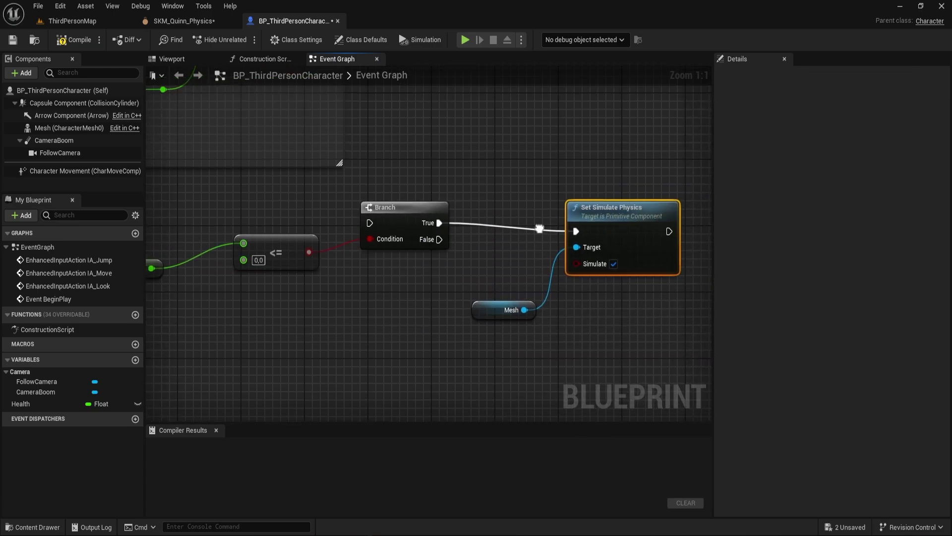
right_drag(404, 213, 381, 246)
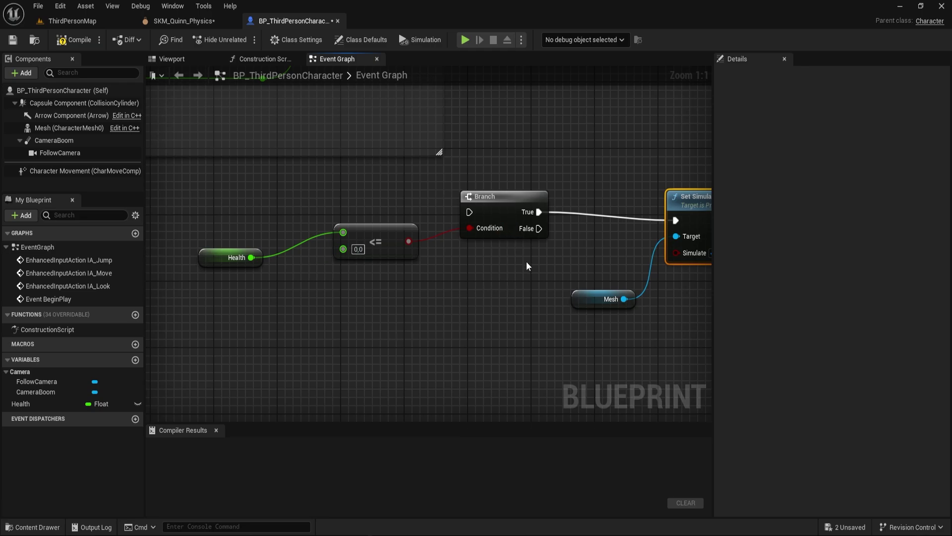
drag(527, 265, 198, 188)
Delete the Health check nodes and search for a Debug Key event in the graph.
key(Delete)
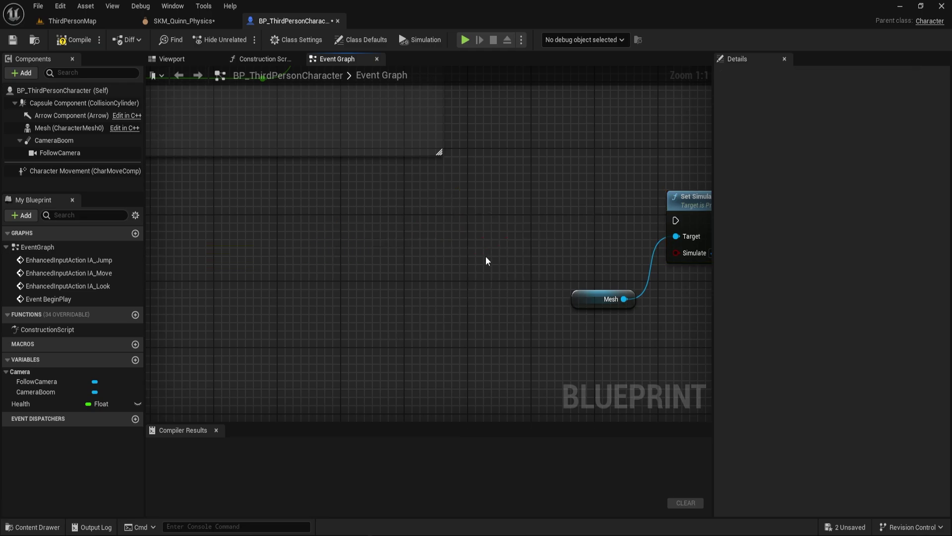
right_click(486, 261)
text(key)
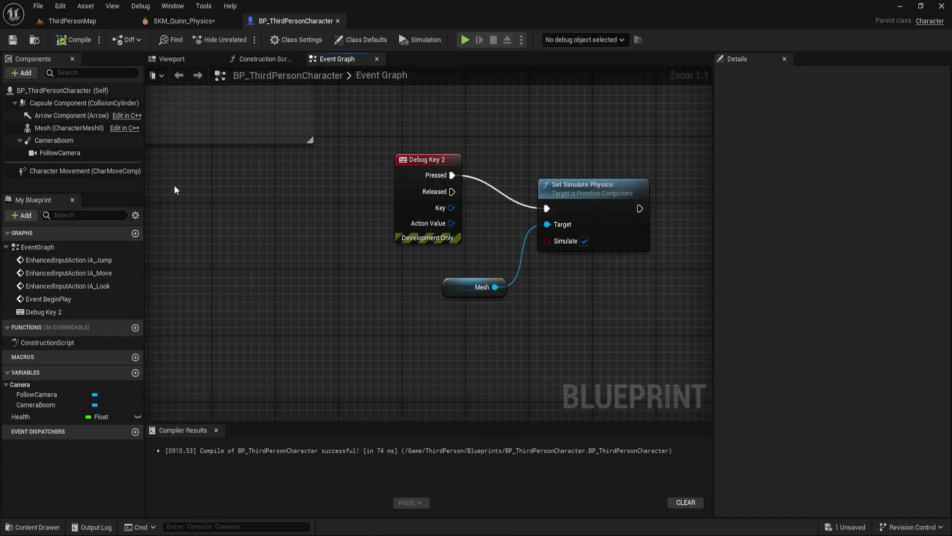
Set the Mesh component's Collision Presets to Ragdoll.
click(74, 130)
scroll(807, 370, down, 5)
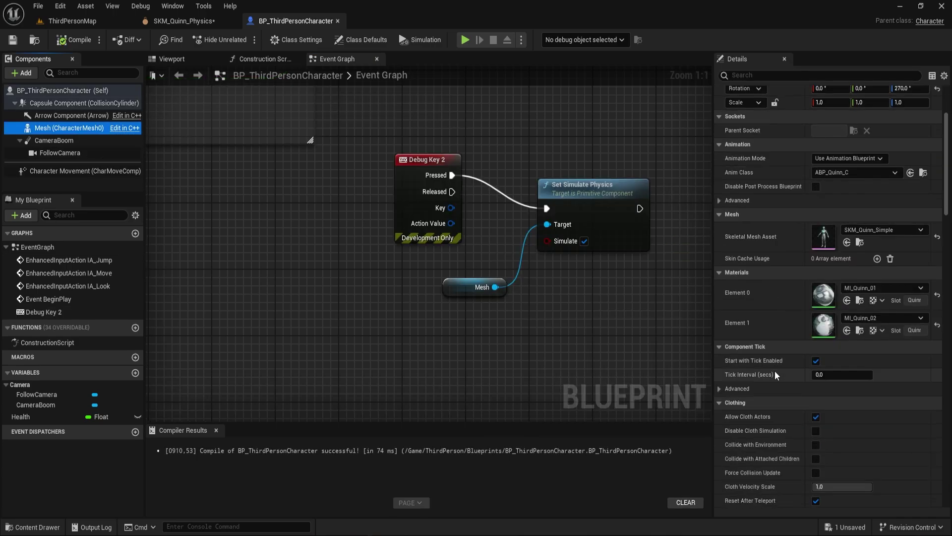
scroll(774, 371, down, 5)
scroll(782, 372, down, 3)
scroll(784, 373, down, 3)
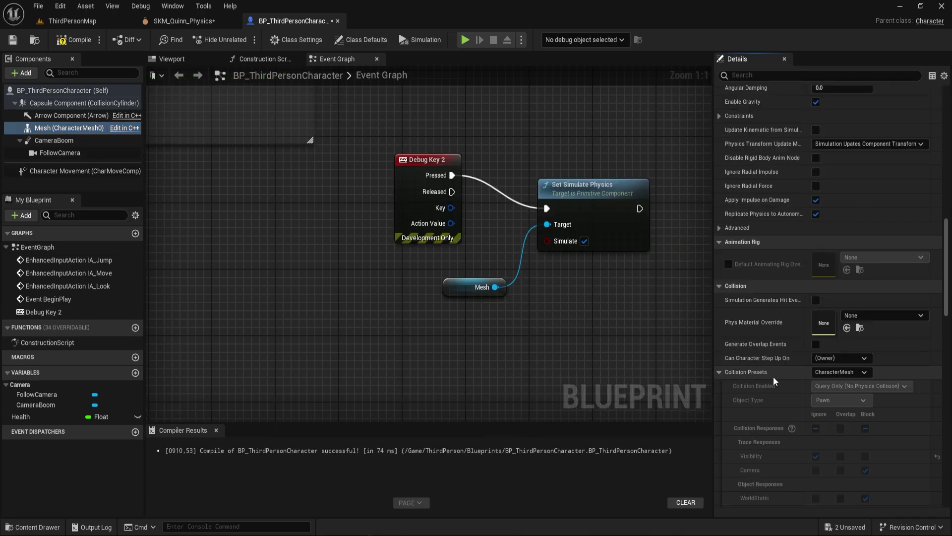
click(840, 372)
click(842, 342)
Play in the editor, press 2 to ragdoll Quinn, then run forward and trigger the fall again.
key(alt+p)
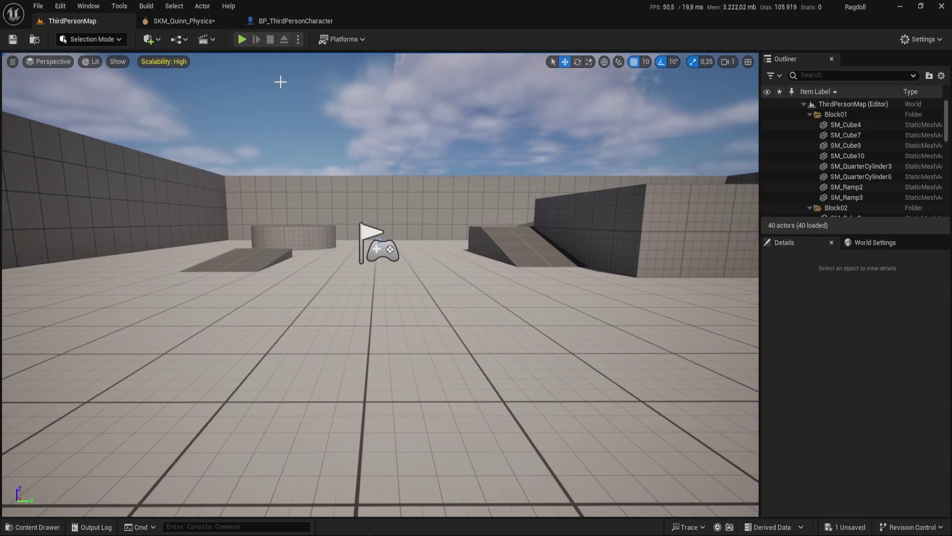
key(2)
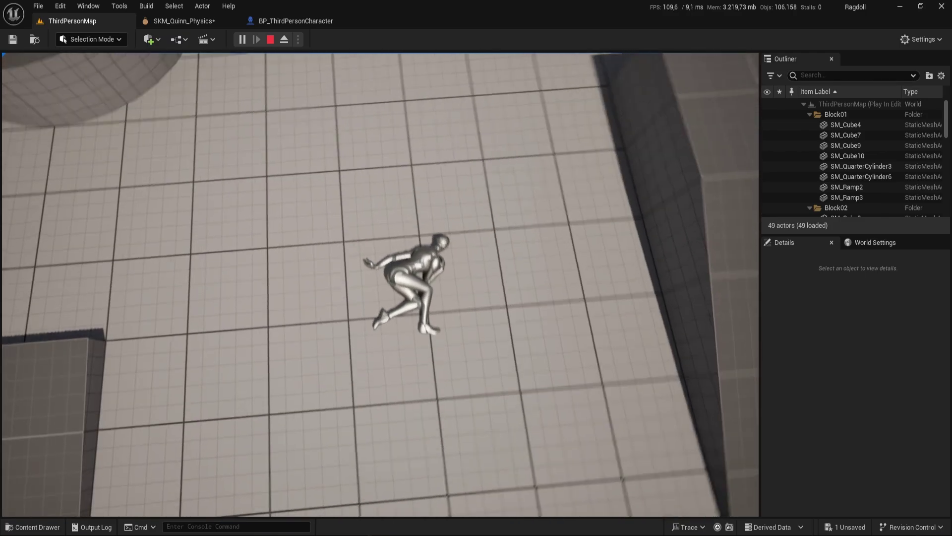
key(w)
key(r)
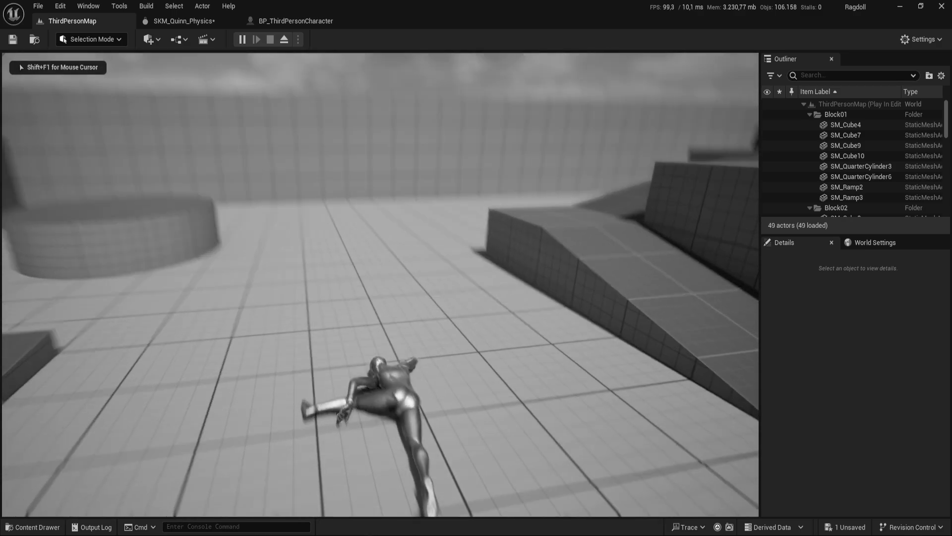
Switch the Mesh's Collision Presets to Custom and start a play session to test.
scroll(830, 369, down, 2)
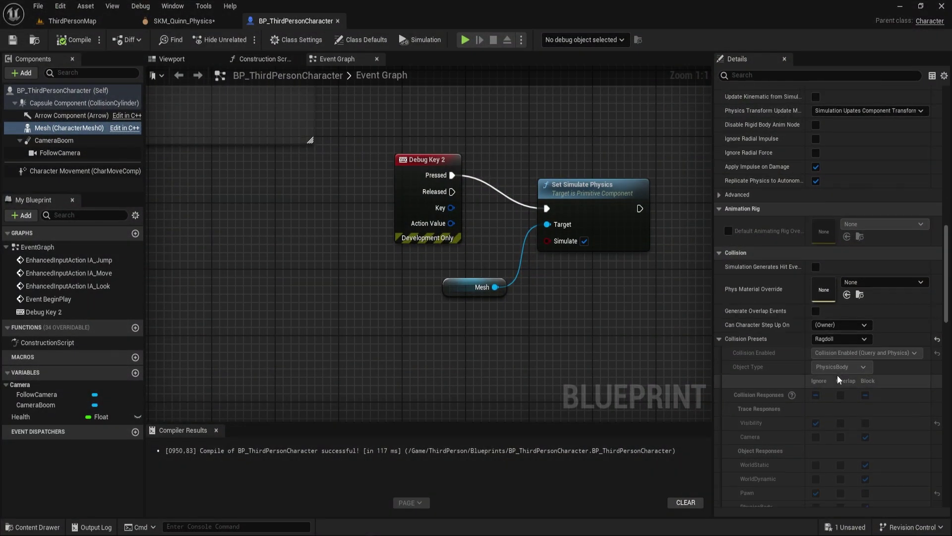
click(837, 339)
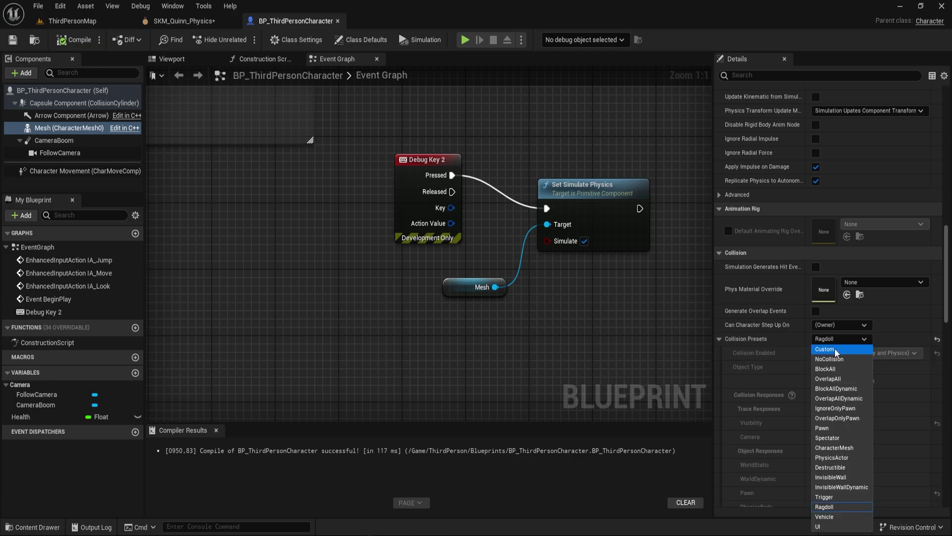
click(836, 349)
scroll(843, 357, down, 4)
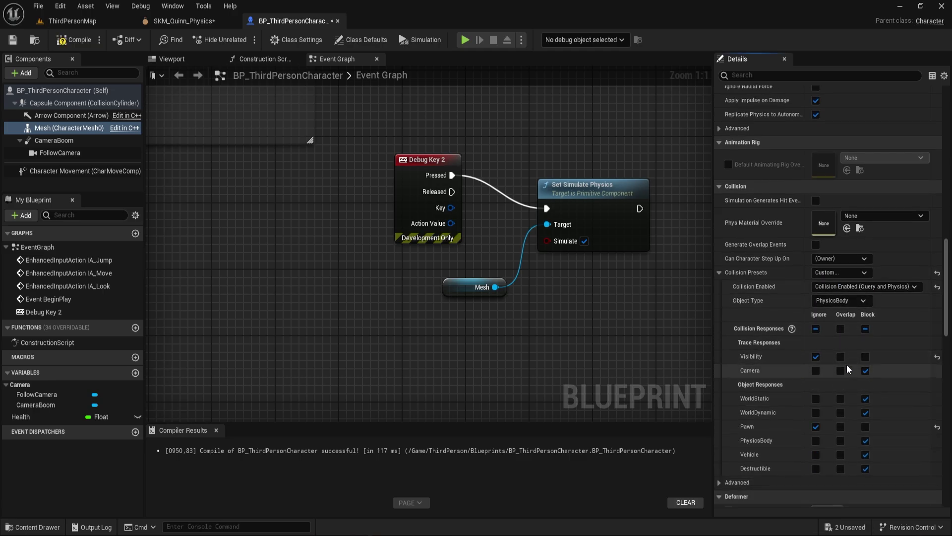
click(72, 21)
click(242, 39)
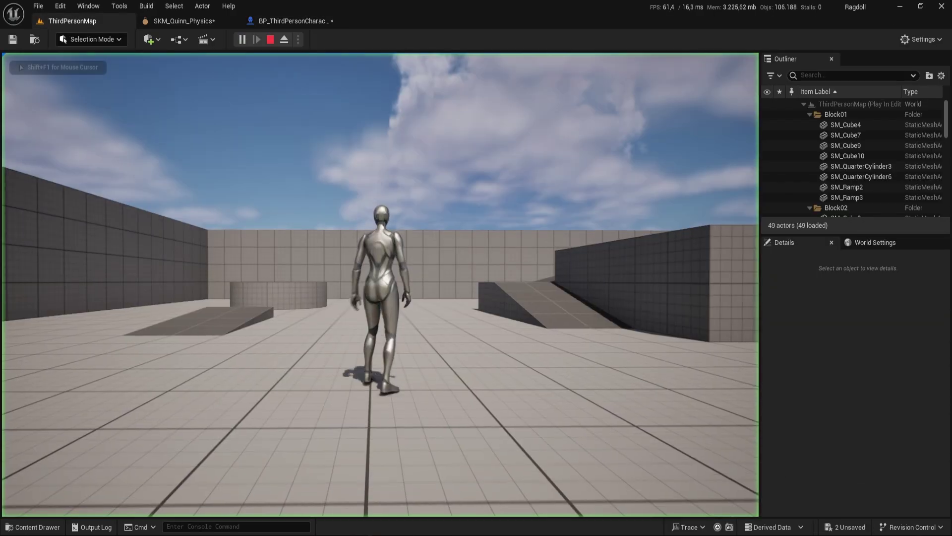
After ragdolling with 2 and stopping play, add a PhysicalAnimation component with strength multiplier 5.0.
key(2)
key(Escape)
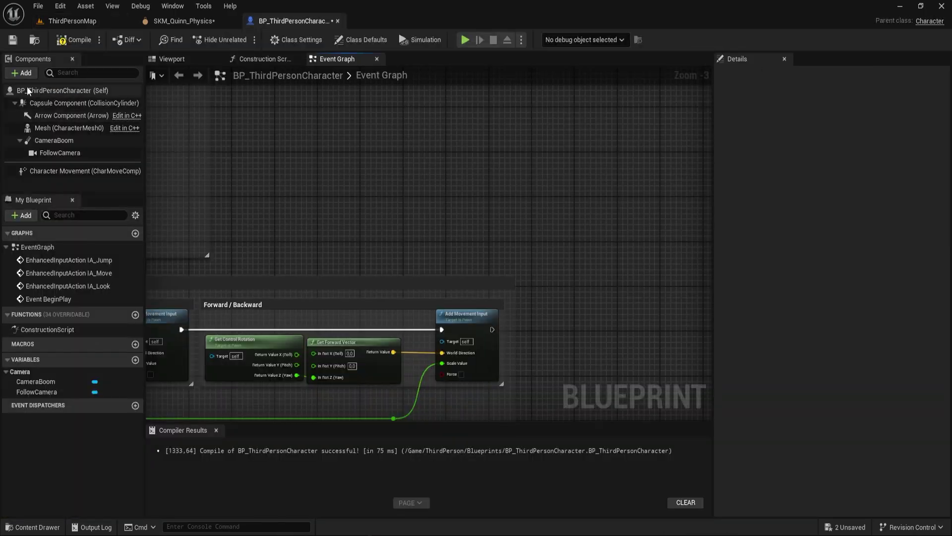
click(25, 73)
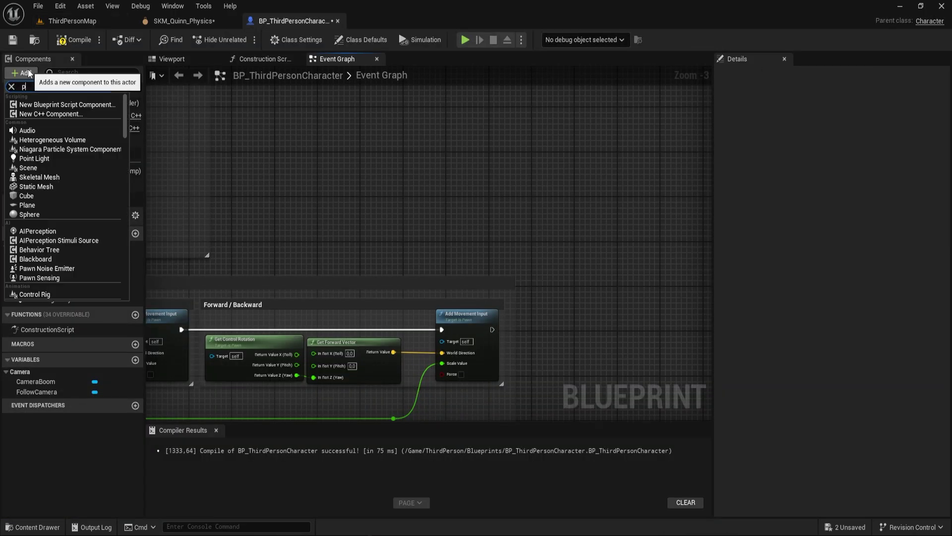
text(h)
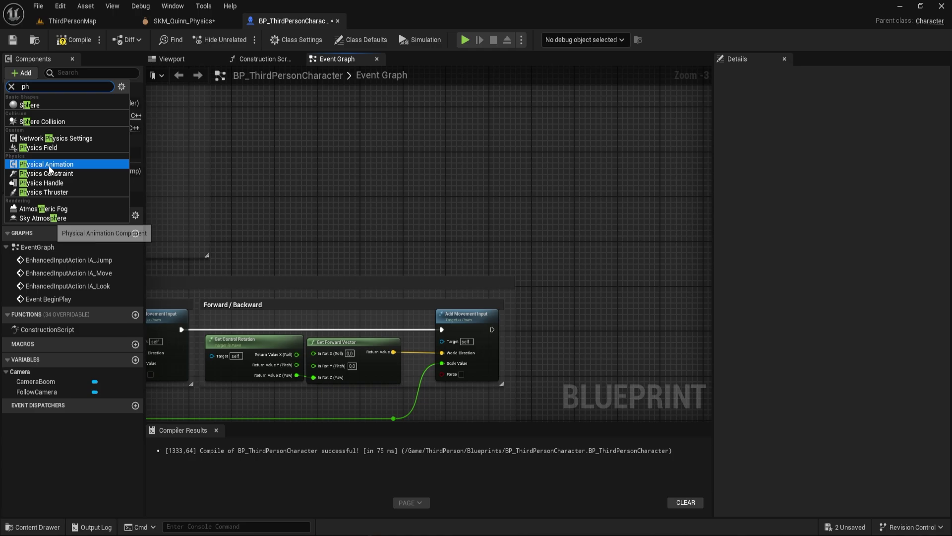
click(46, 164)
click(840, 252)
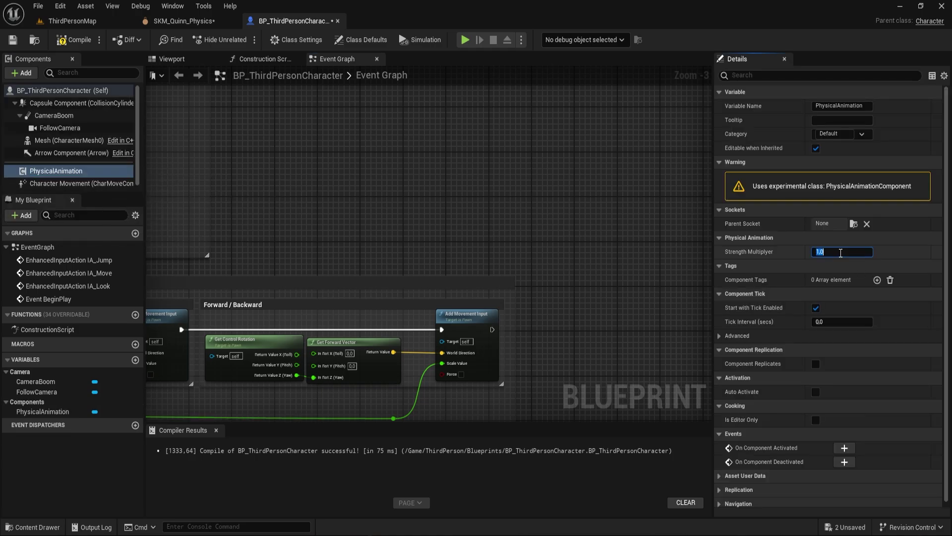
text(5)
scroll(525, 281, up, 2)
Create the PlayerPhysic custom event and a Set Skeletal Mesh Component node fed by Mesh.
right_click(526, 281)
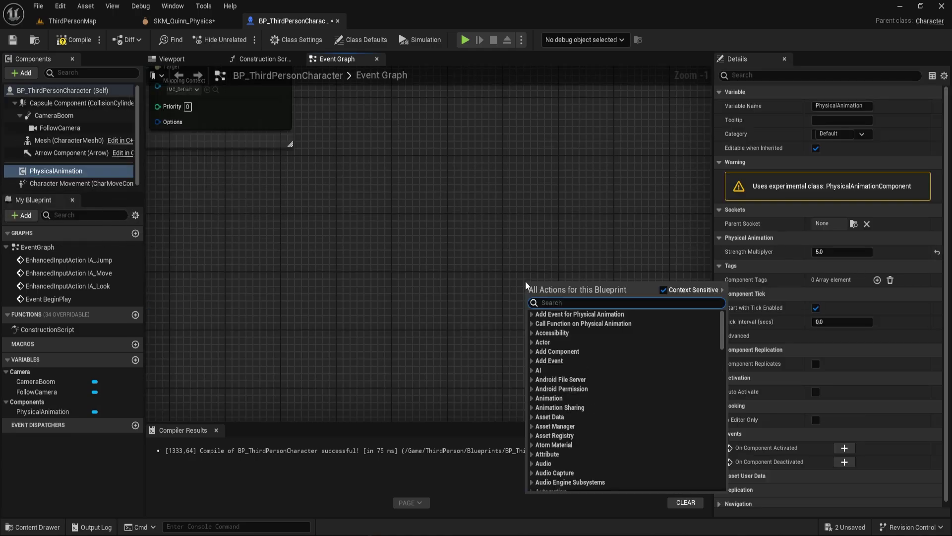
text(custom)
key(Return)
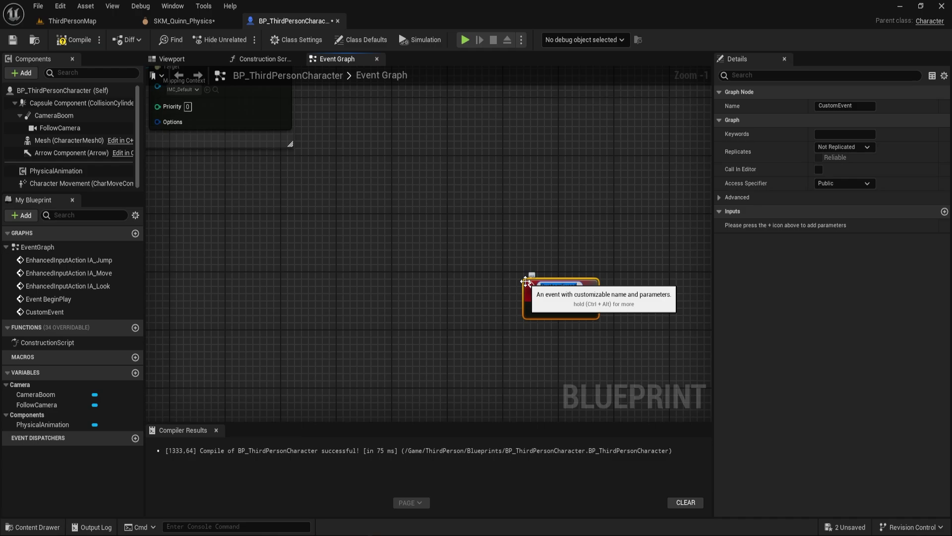
drag(69, 140, 353, 341)
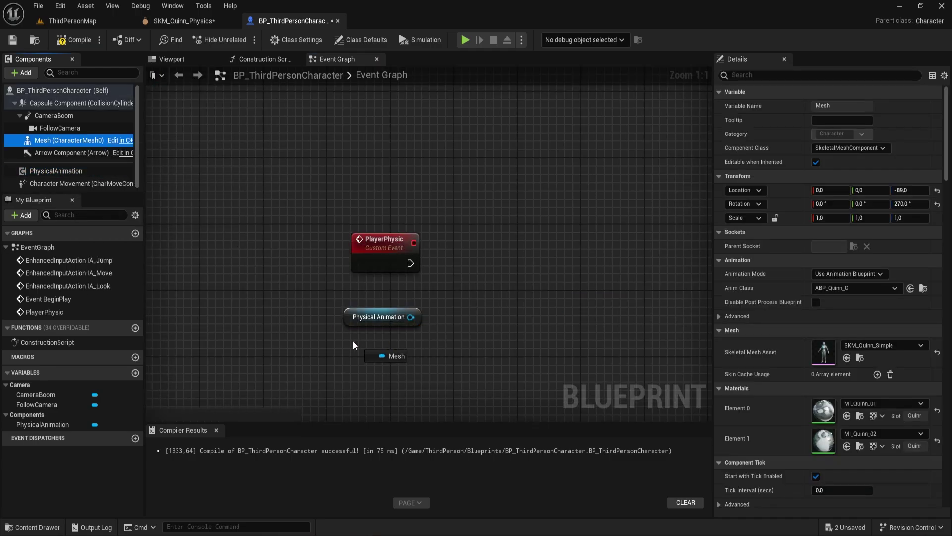
drag(411, 317, 466, 272)
text(set skelet)
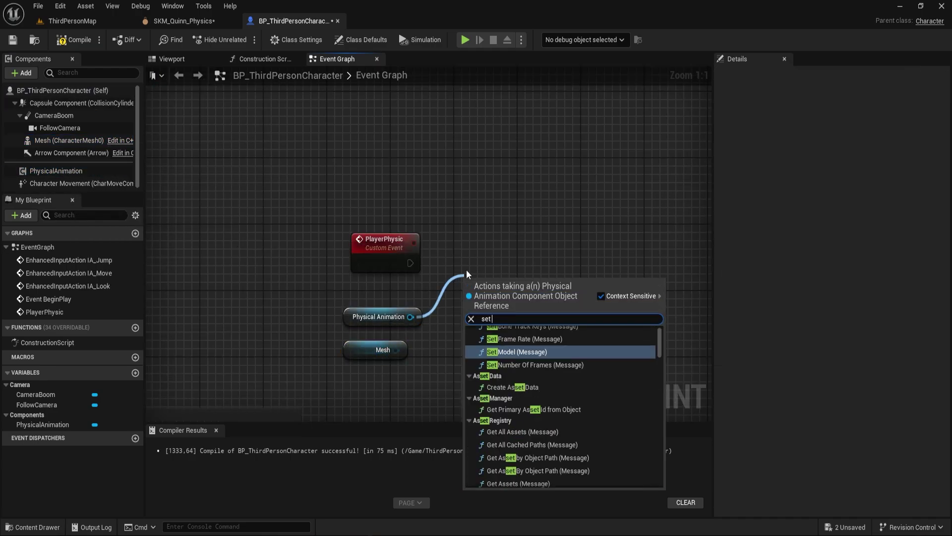
key(Return)
drag(546, 284, 546, 244)
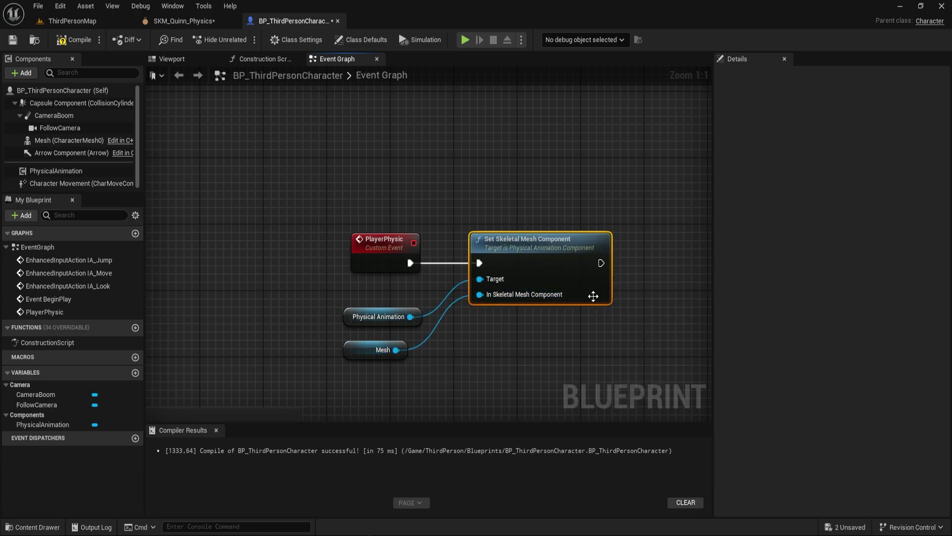
Add Apply Physical Animation Settings Below after Set Skeletal Mesh Component.
right_drag(593, 296, 466, 296)
drag(548, 322, 548, 323)
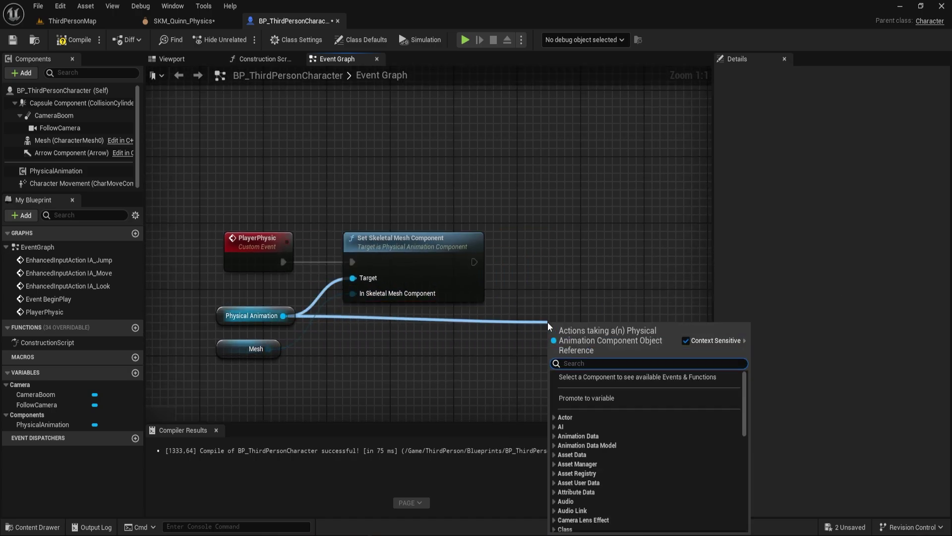
text(apply)
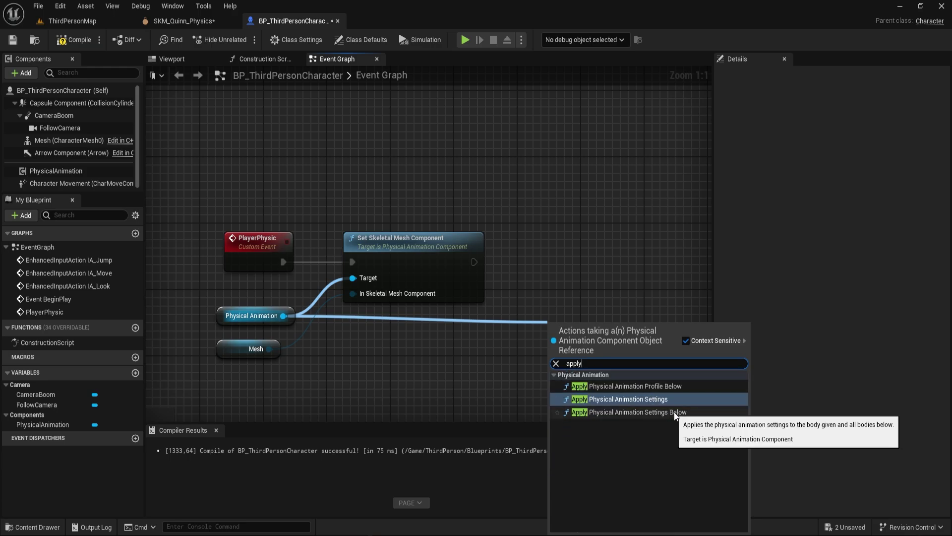
click(654, 412)
drag(630, 316, 620, 239)
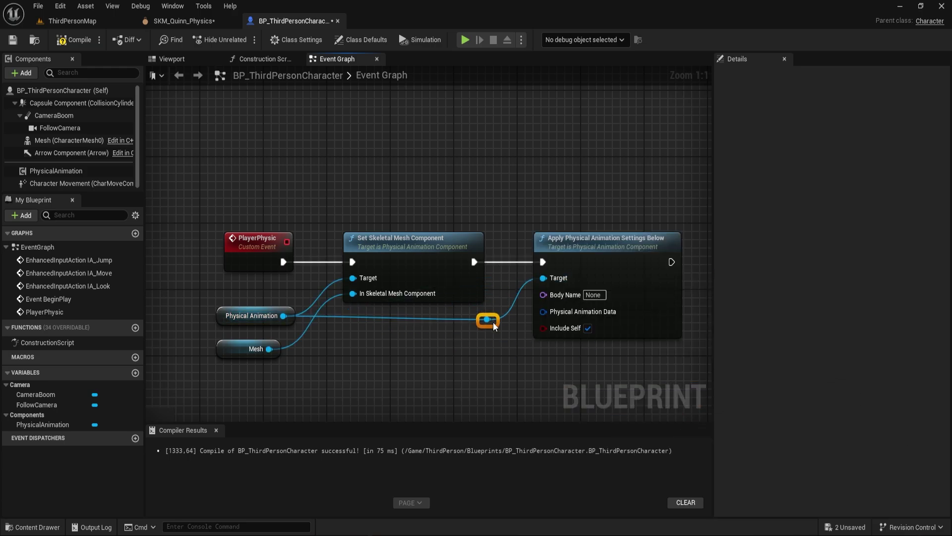
key(ctrl+space)
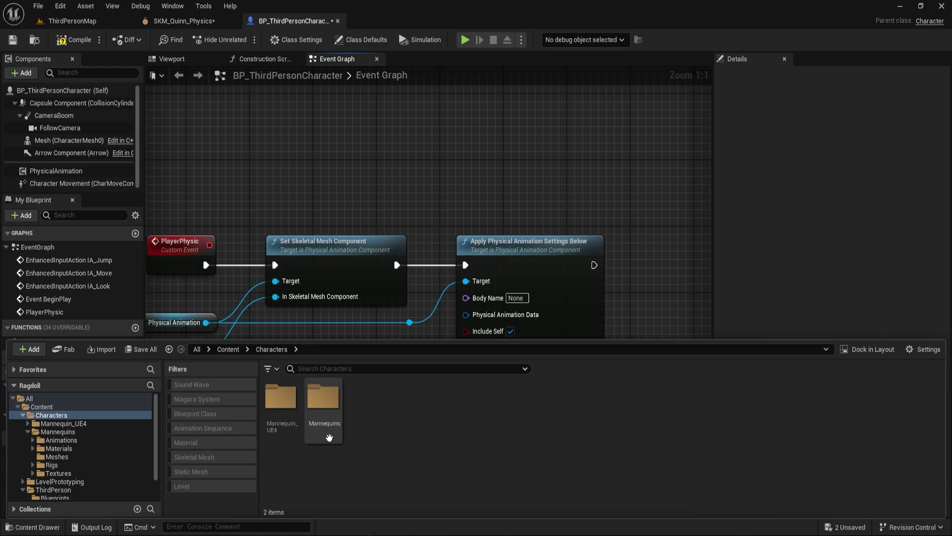
Look up the pelvis bone in SK_Mannequin, then return to the character Blueprint's Event Graph.
double_click(329, 437)
double_click(366, 397)
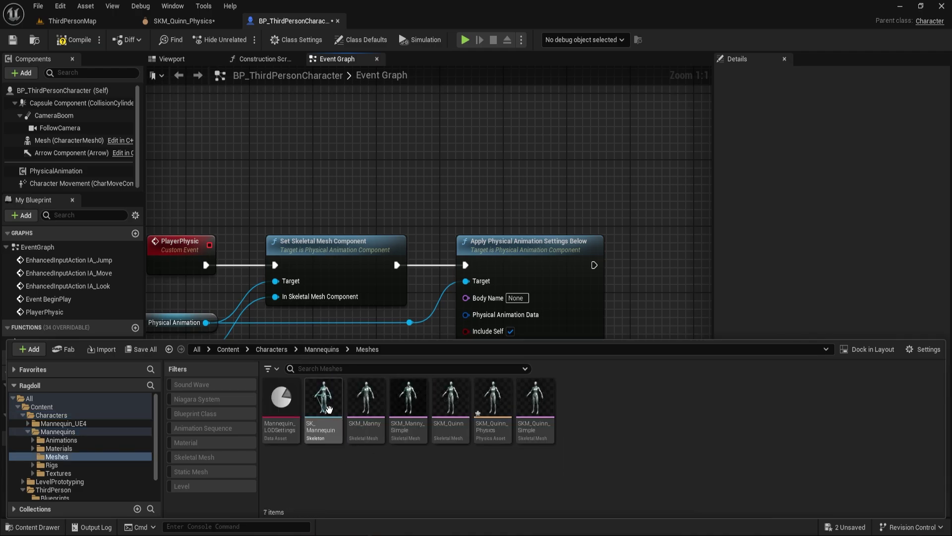
double_click(325, 404)
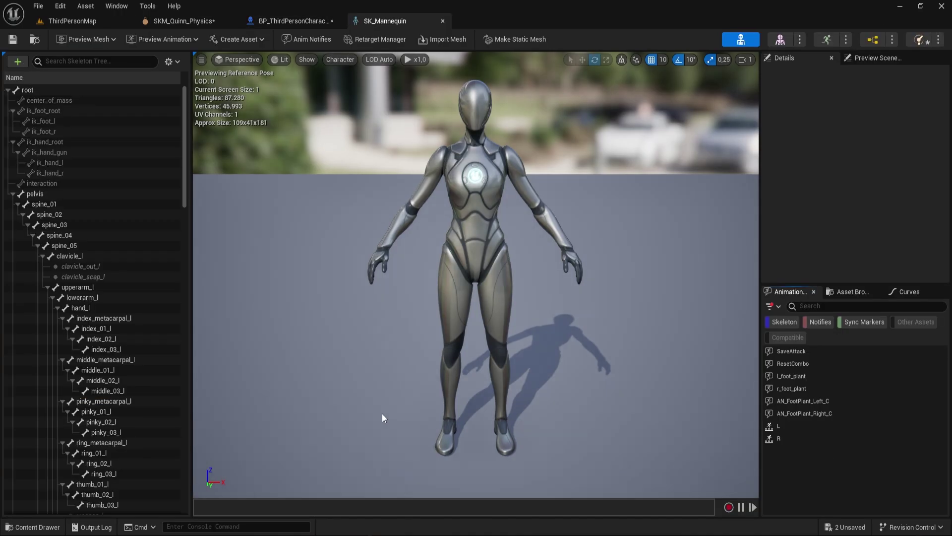
click(65, 195)
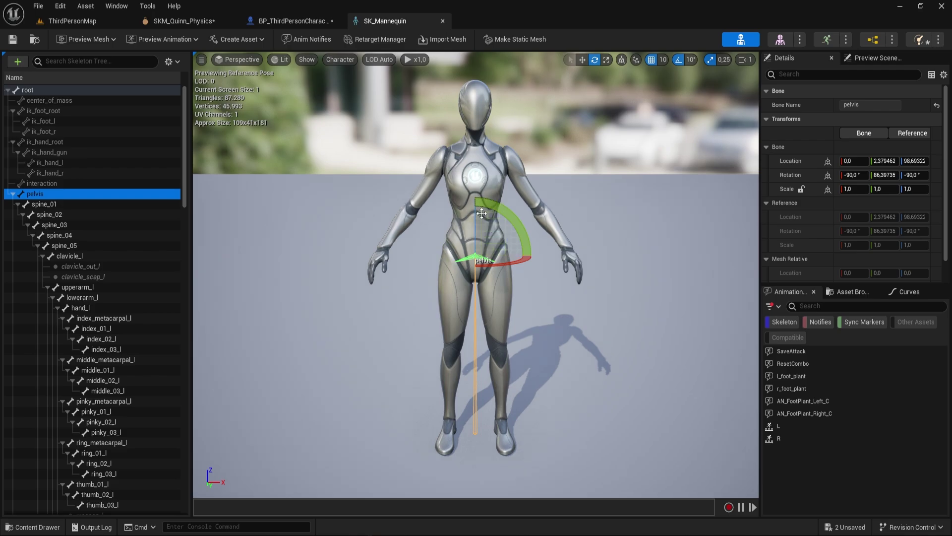
click(291, 21)
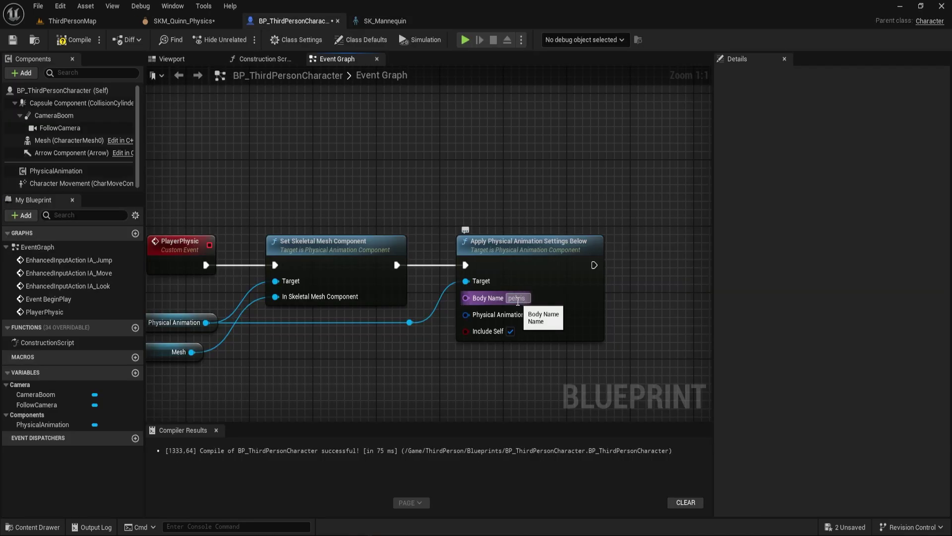
Add a Make PhysicalAnimationData node to the Physical Animation Data input and expand it.
drag(564, 228, 451, 312)
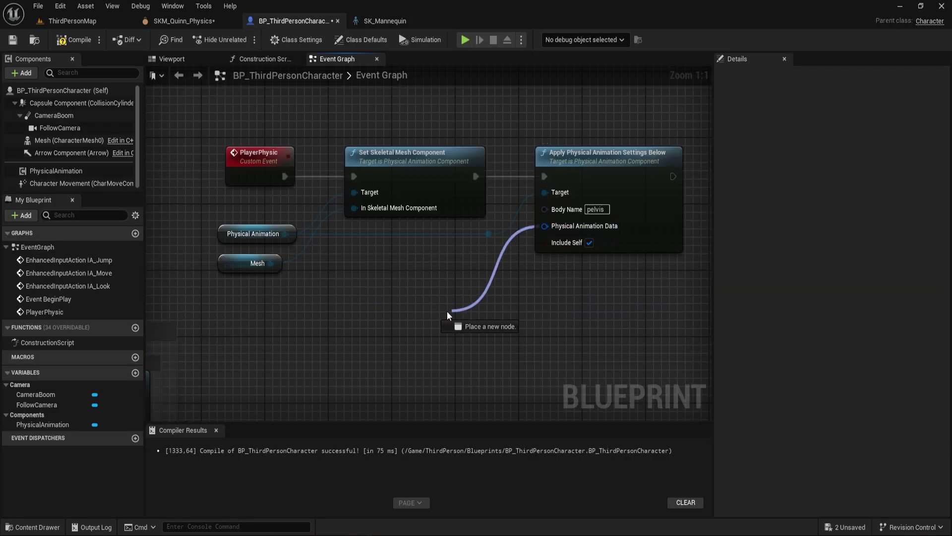
text(make physical)
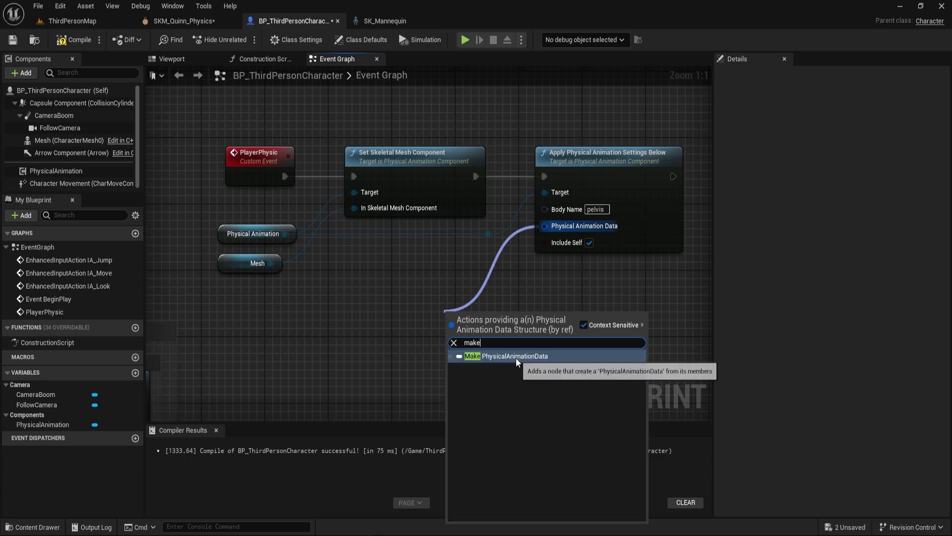
click(516, 358)
drag(533, 323, 416, 307)
click(414, 347)
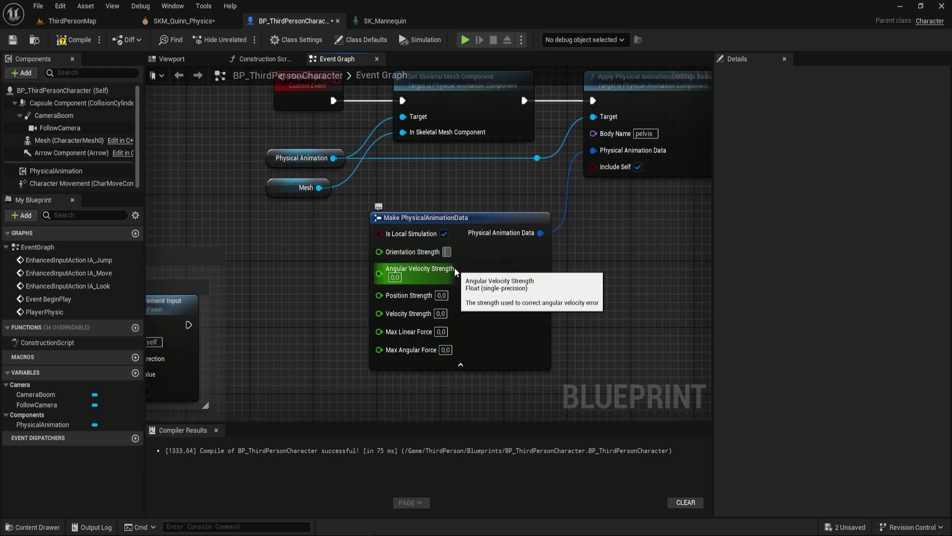
text(100)
Set Orientation and Position Strength to 1000, and Angular Velocity and Velocity Strength to 100.
click(447, 252)
text(1000)
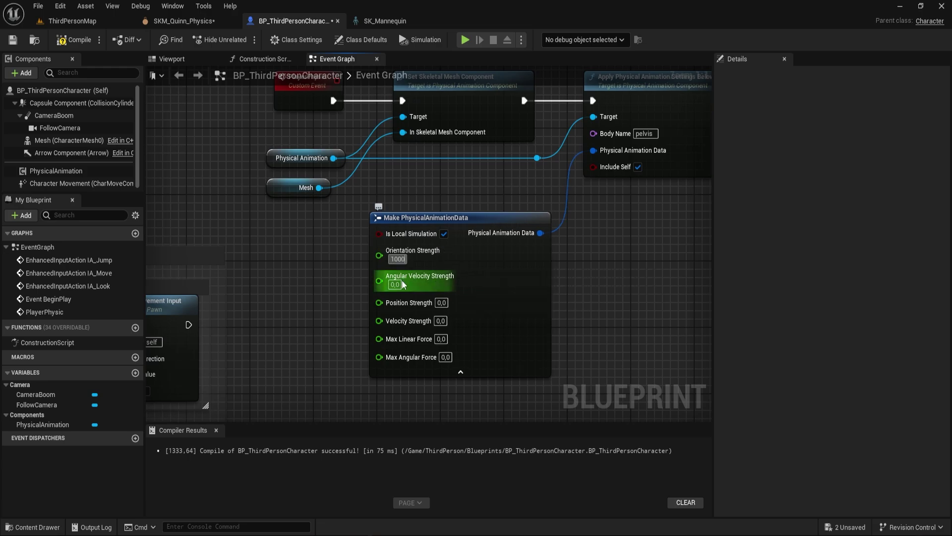
text(1)
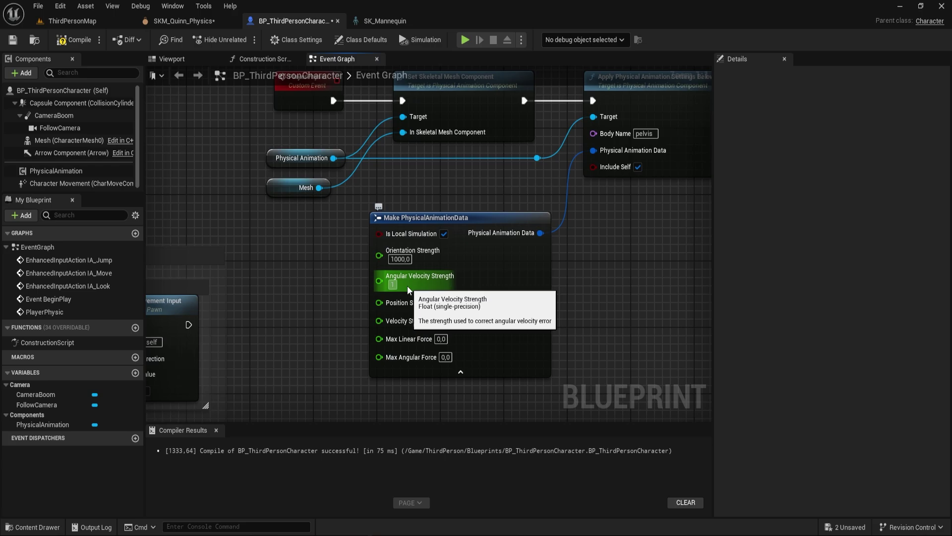
text(00)
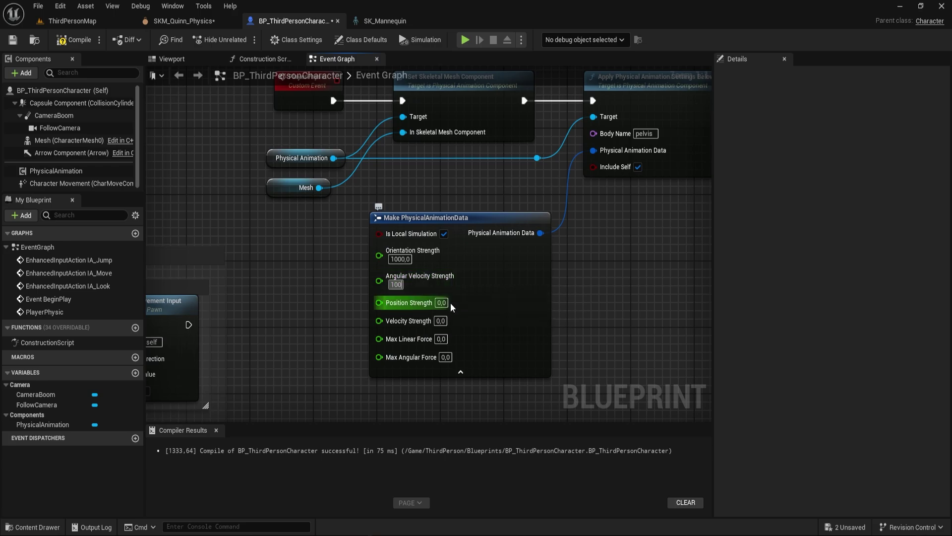
click(443, 303)
text(1000)
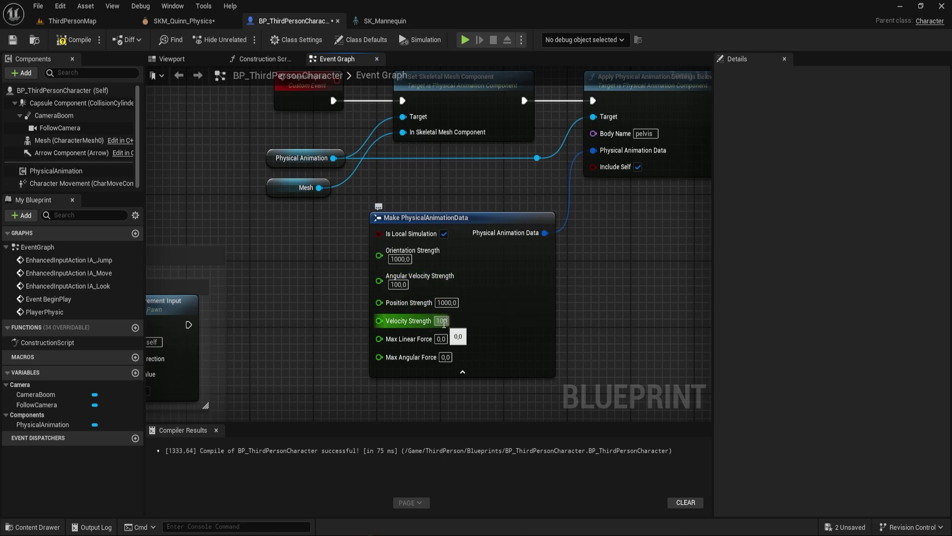
click(476, 325)
drag(319, 188, 620, 225)
Add Set All Bodies Below Simulate Physics after Apply, targeting the Mesh.
text(s)
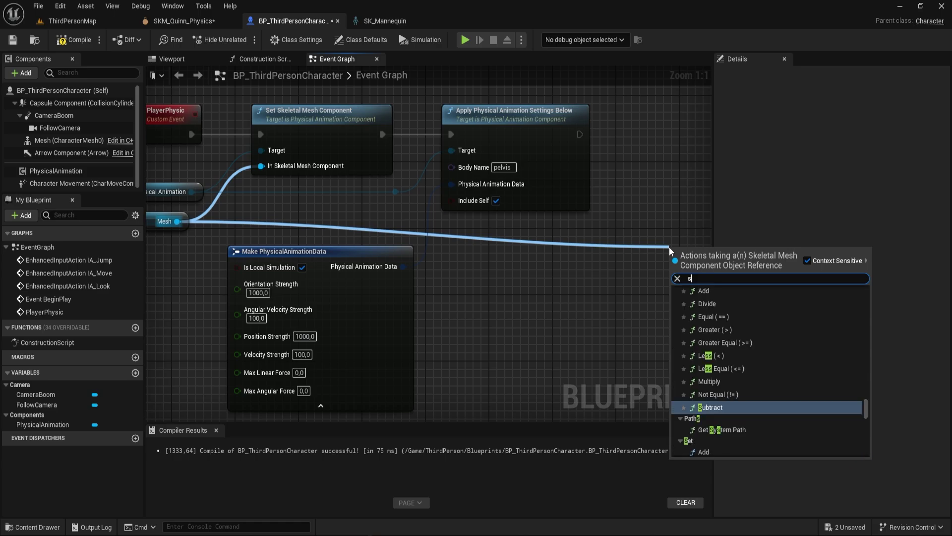
text(et all bodies below)
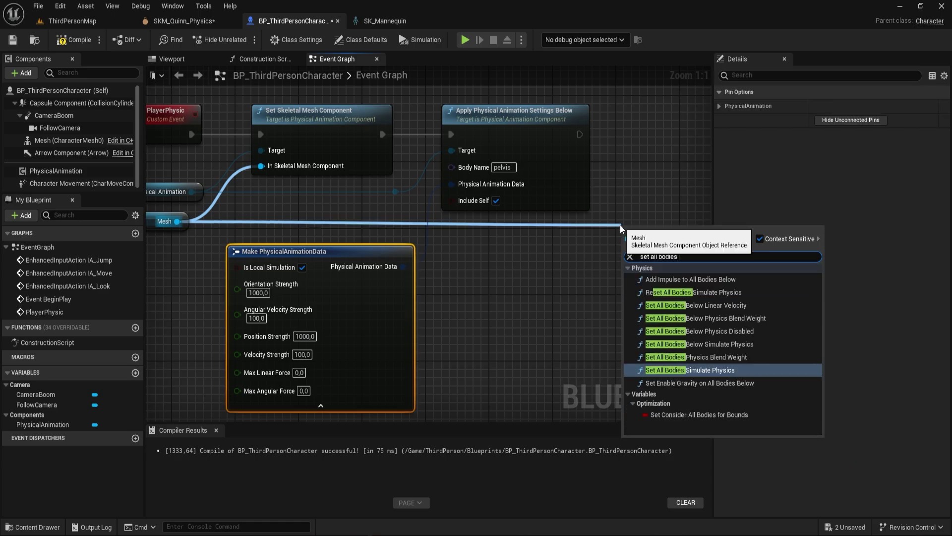
click(704, 331)
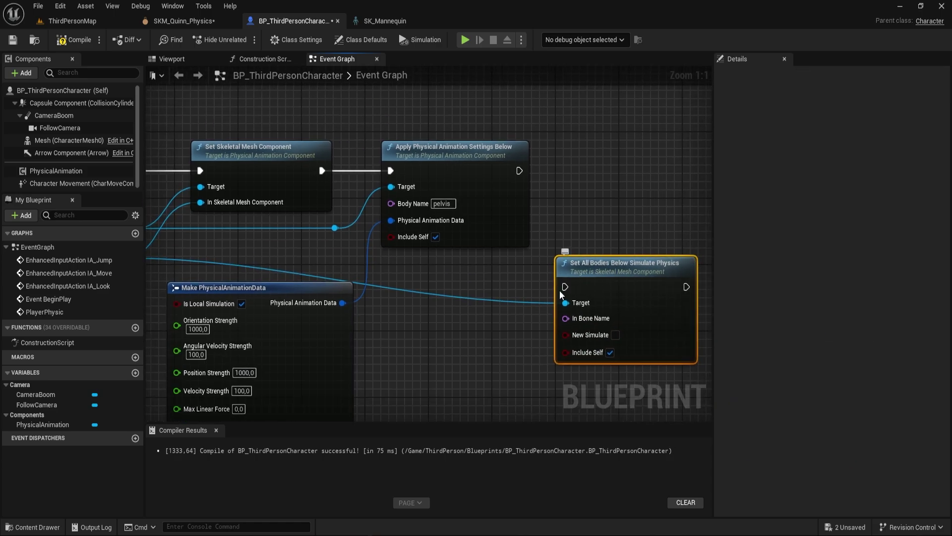
drag(573, 221, 519, 171)
drag(620, 197, 637, 148)
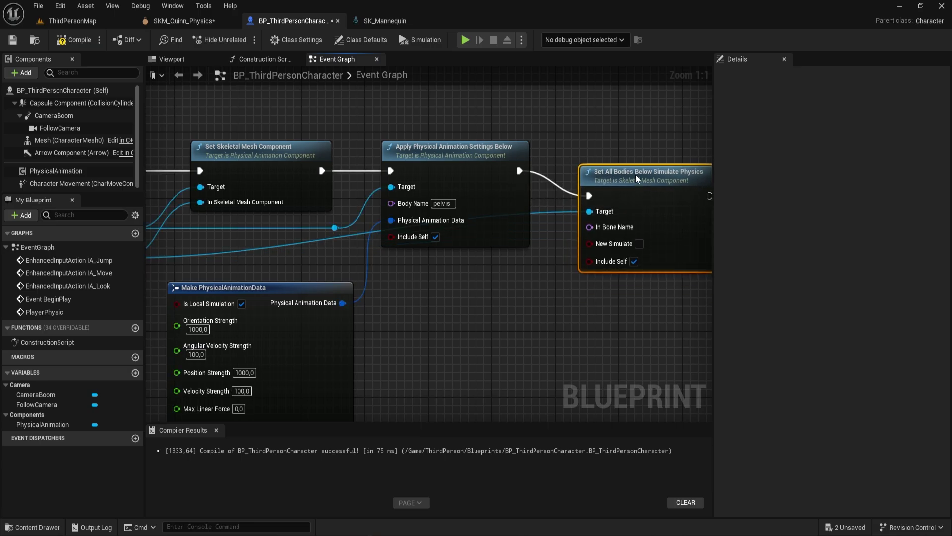
drag(549, 187, 534, 261)
right_drag(540, 278, 688, 271)
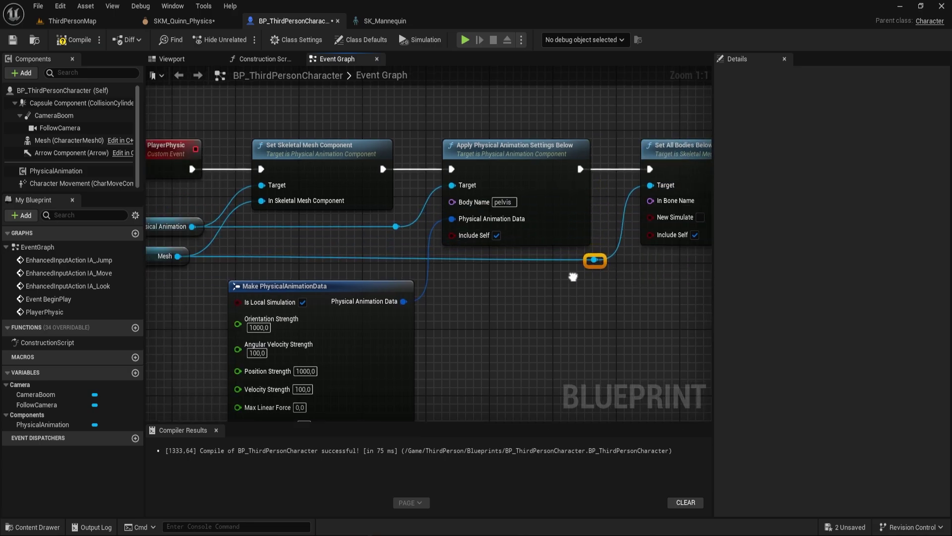
Promote Body Name to a variable, feed it into In Bone Name, and enable New Simulate.
right_drag(618, 270, 493, 247)
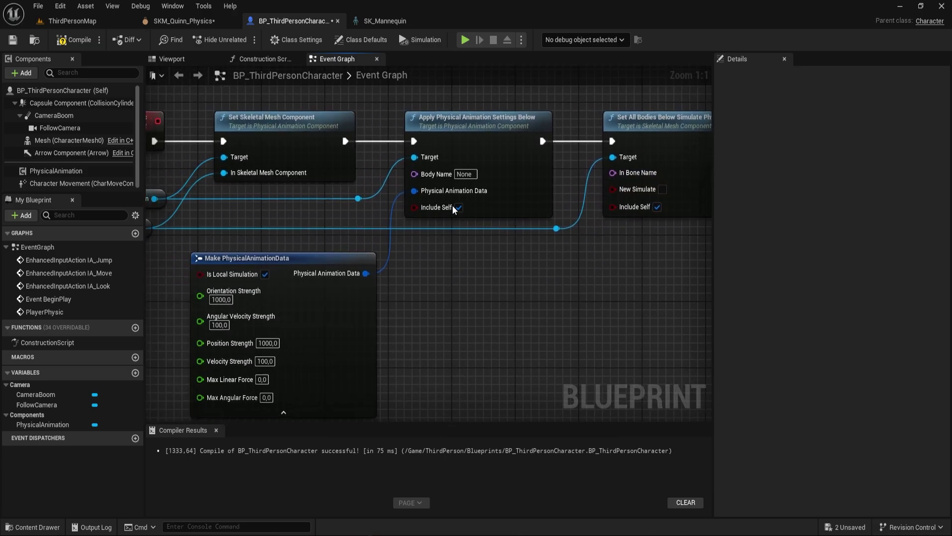
drag(414, 175, 340, 224)
click(376, 280)
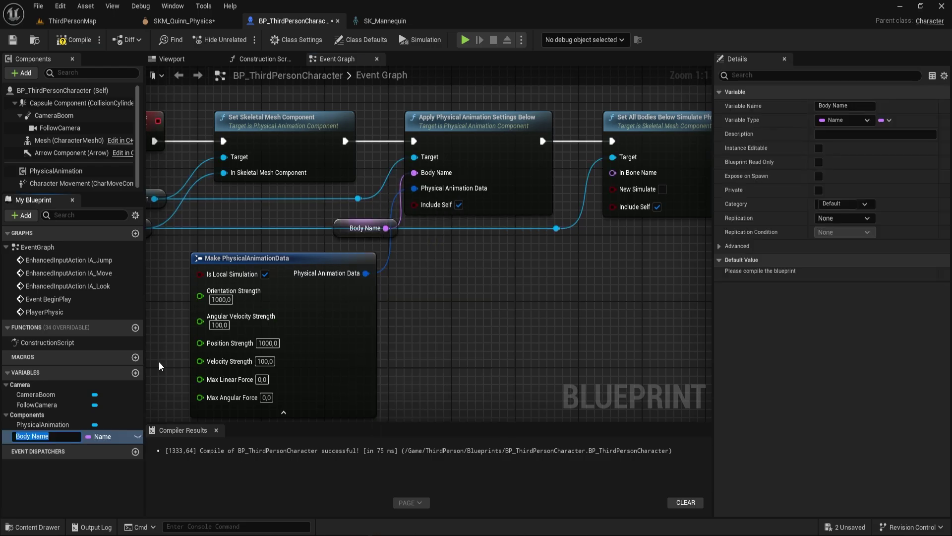
key(Return)
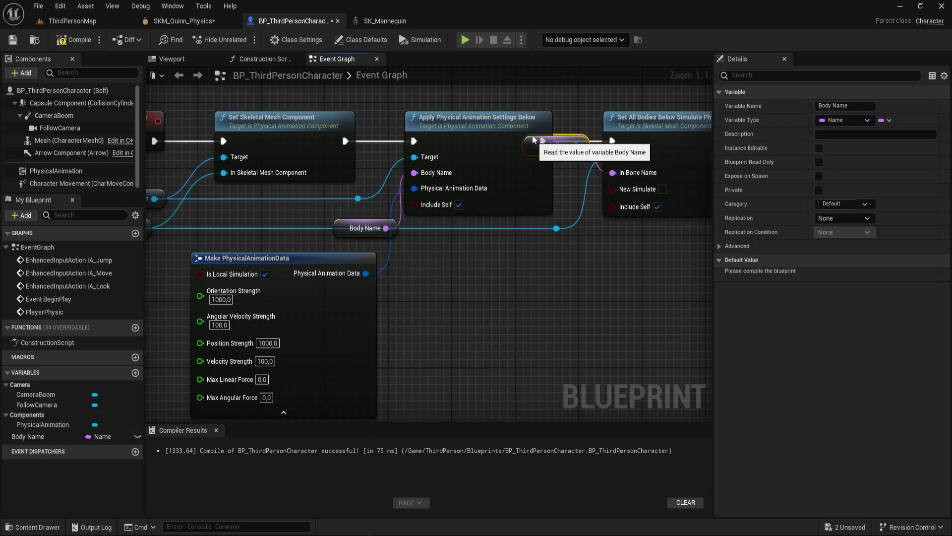
drag(28, 436, 507, 102)
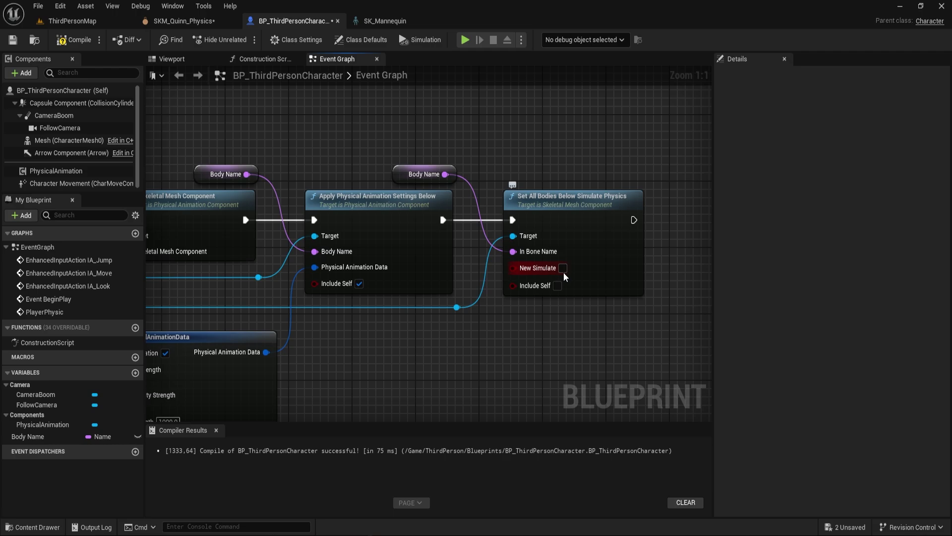
click(564, 271)
right_drag(560, 307, 621, 303)
Try the Pawn collision preset on the character's Mesh component.
click(73, 141)
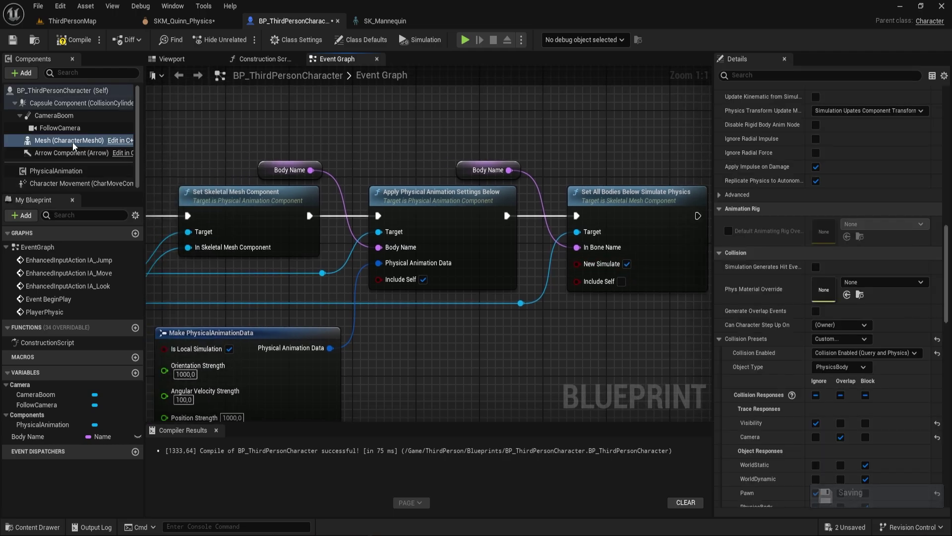
click(841, 339)
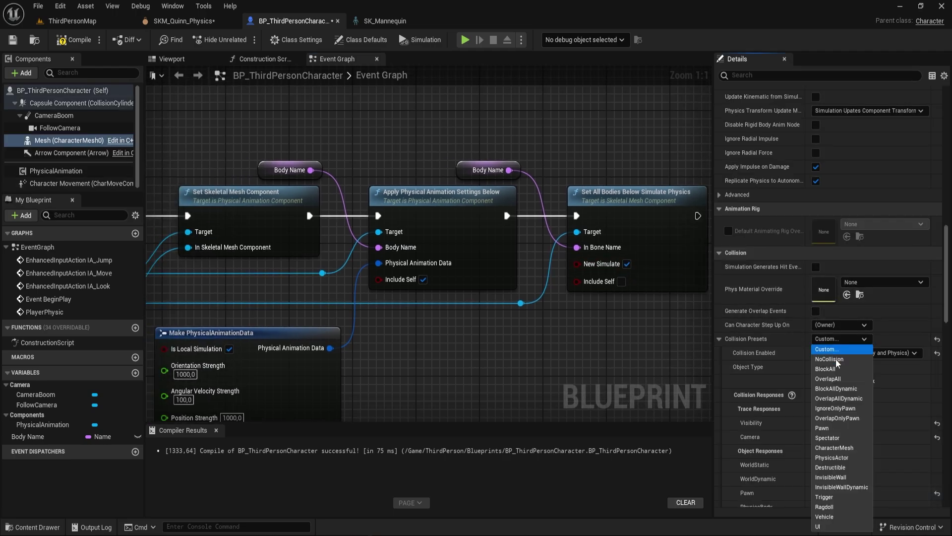
click(829, 428)
click(840, 339)
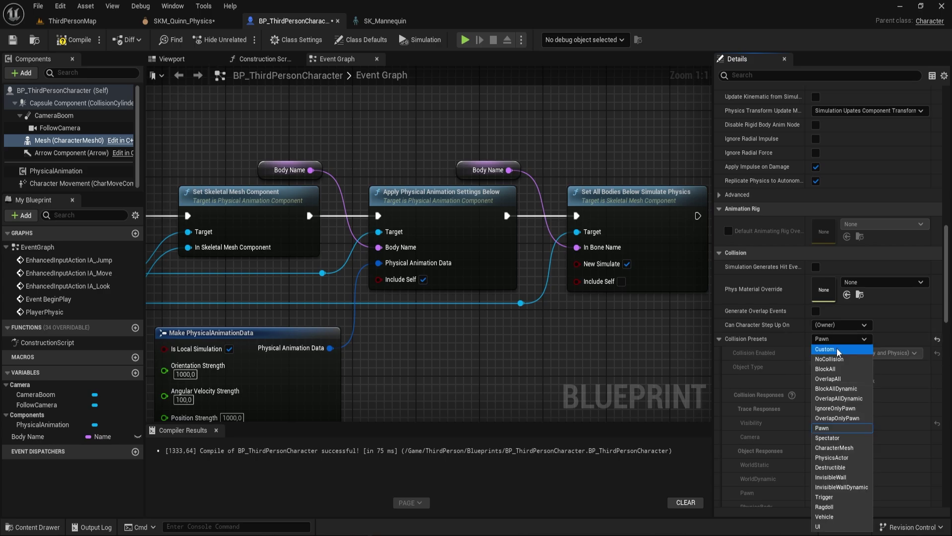
click(837, 348)
Set the Capsule Component's collision preset to IgnoreOnlyPawn.
click(74, 103)
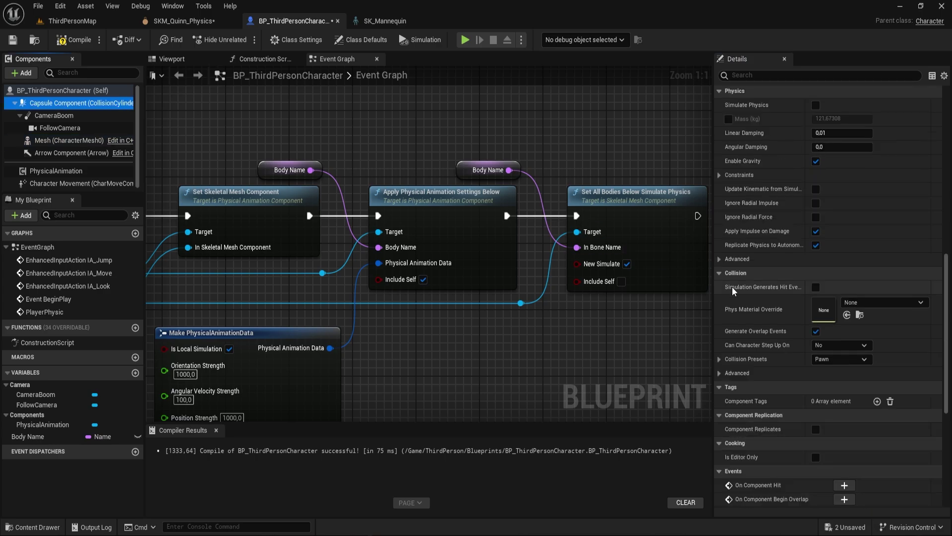
click(862, 302)
click(834, 349)
scroll(826, 337, down, 1)
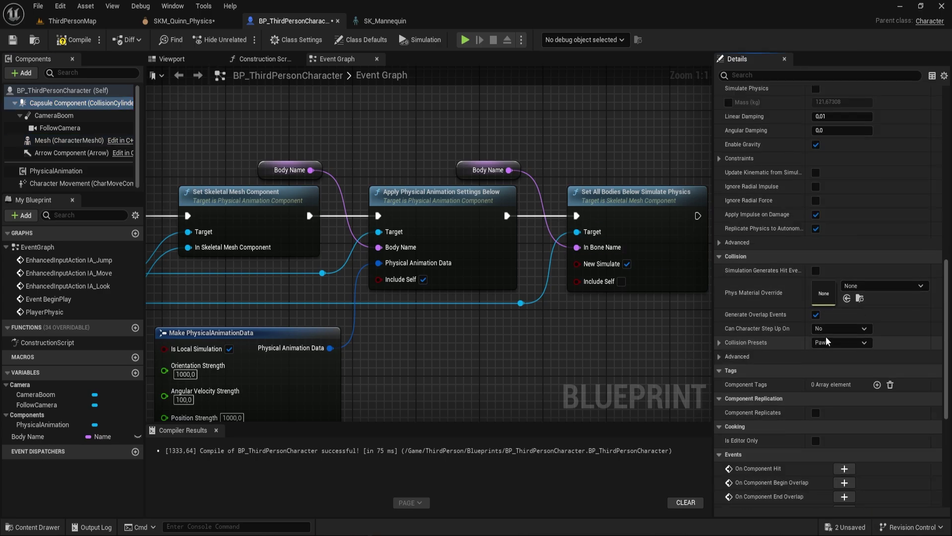
click(836, 344)
click(845, 213)
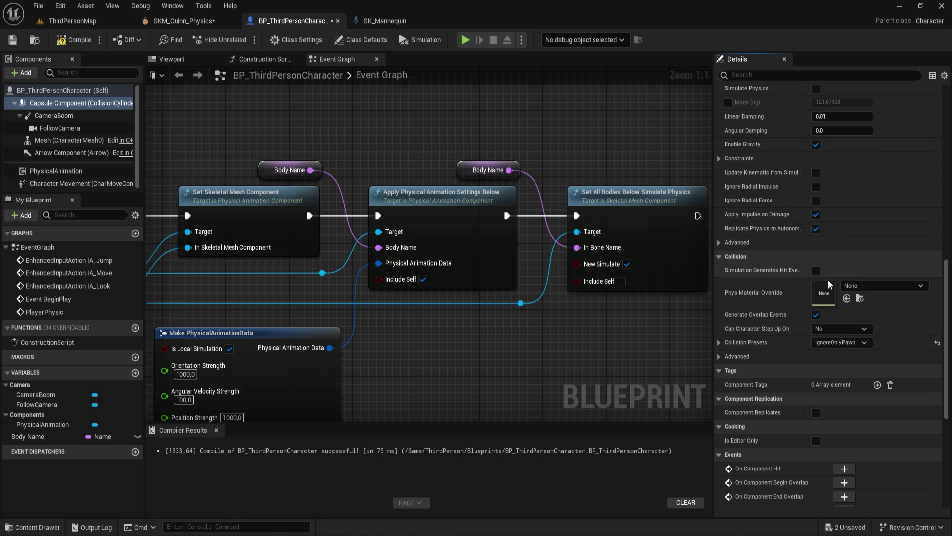
scroll(260, 131, down, 5)
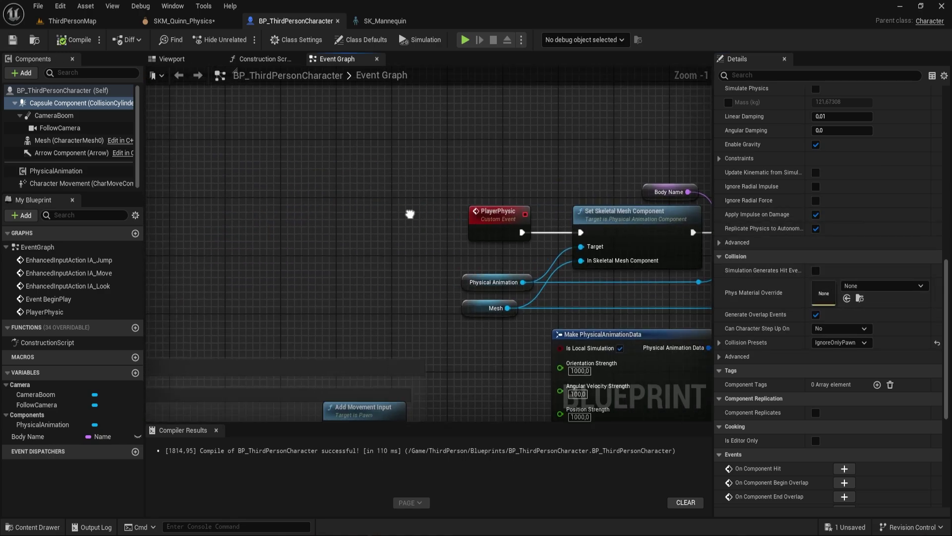
right_drag(260, 131, 569, 266)
scroll(568, 267, down, 3)
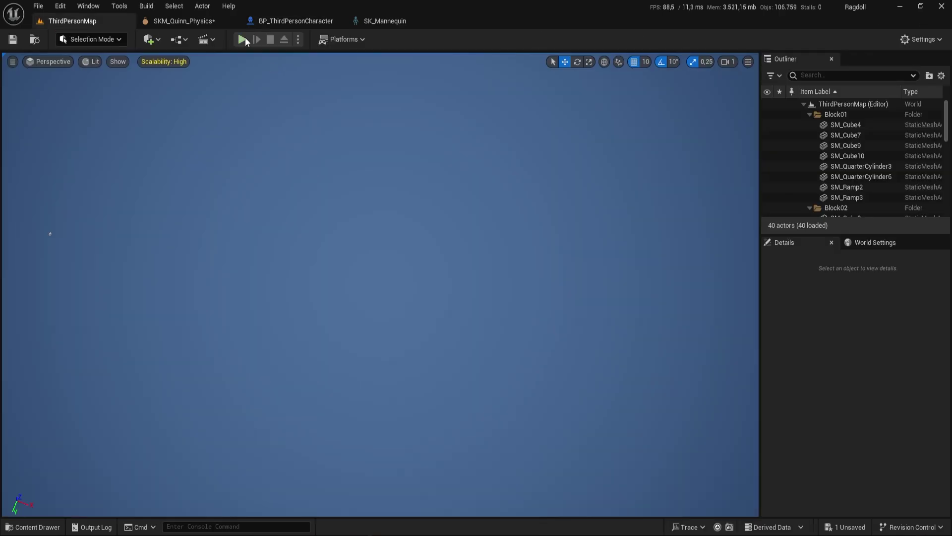
Run a quick play test, then return to BP_ThirdPersonCharacter and select the Body Name variable.
click(245, 38)
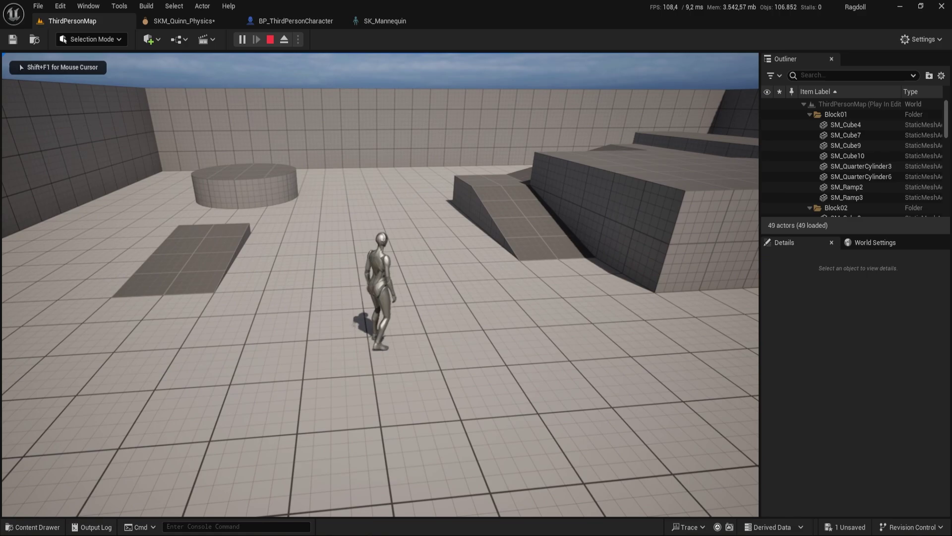
key(Escape)
click(295, 20)
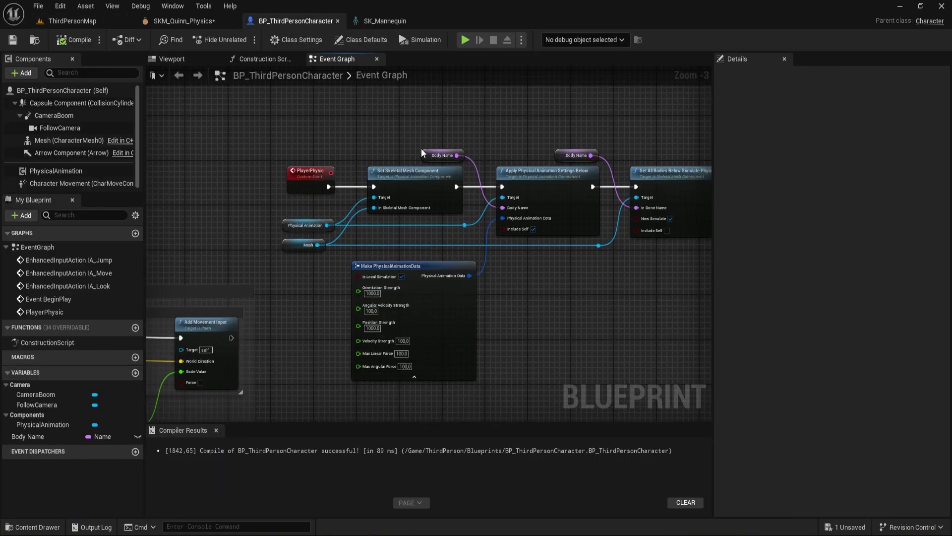
click(433, 154)
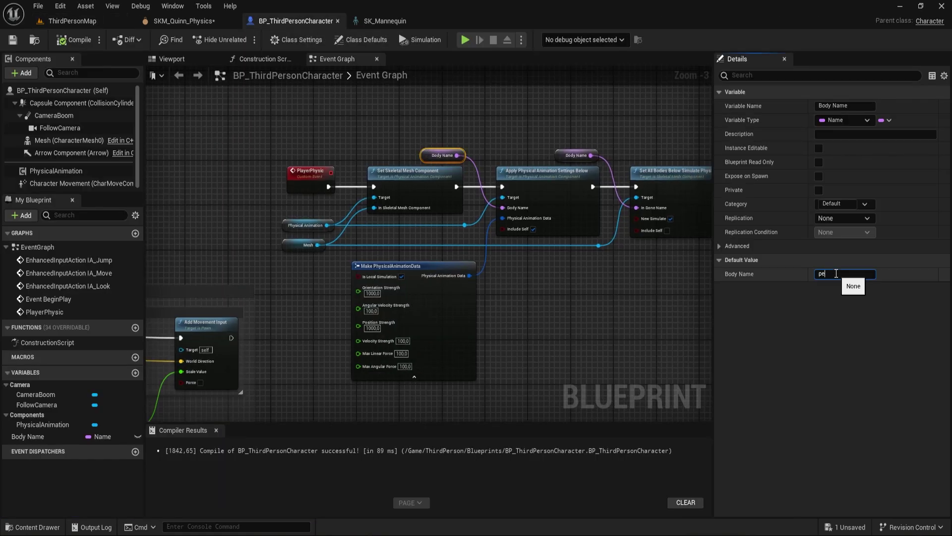
Compile and play-test the mannequin, then eject and return to BP_ThirdPersonCharacter's Event Graph.
key(alt+p)
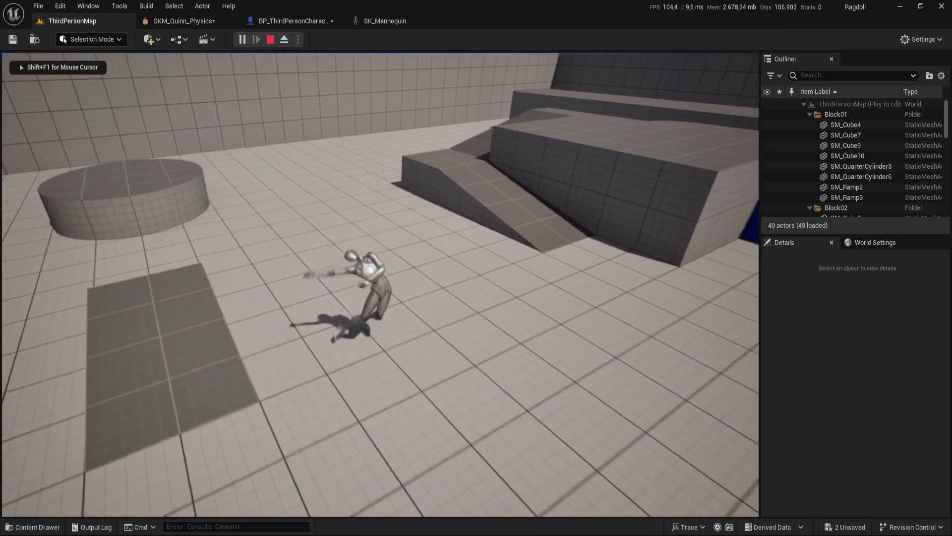
key(F8)
click(296, 21)
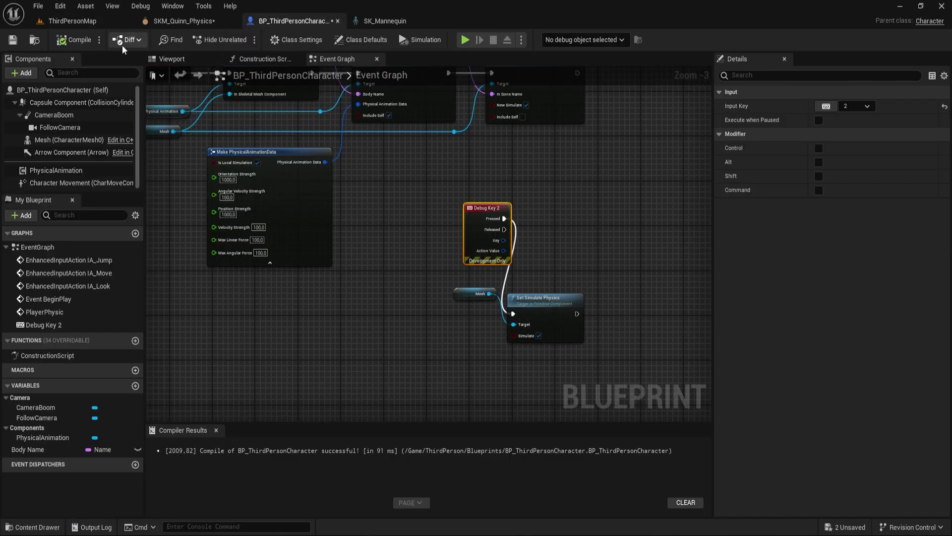
In the running game, toggle ragdoll with R: collapse four times, recovering three times.
key(F8)
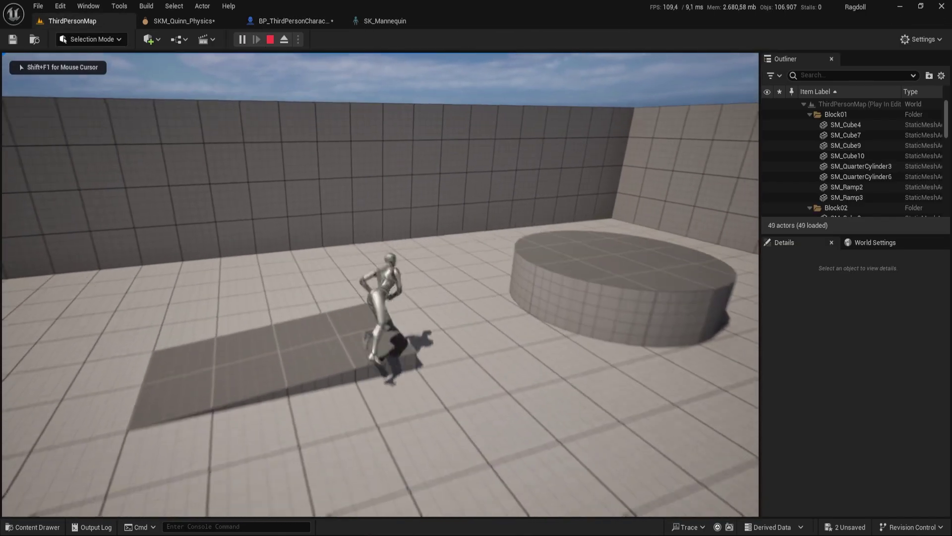
key(r)
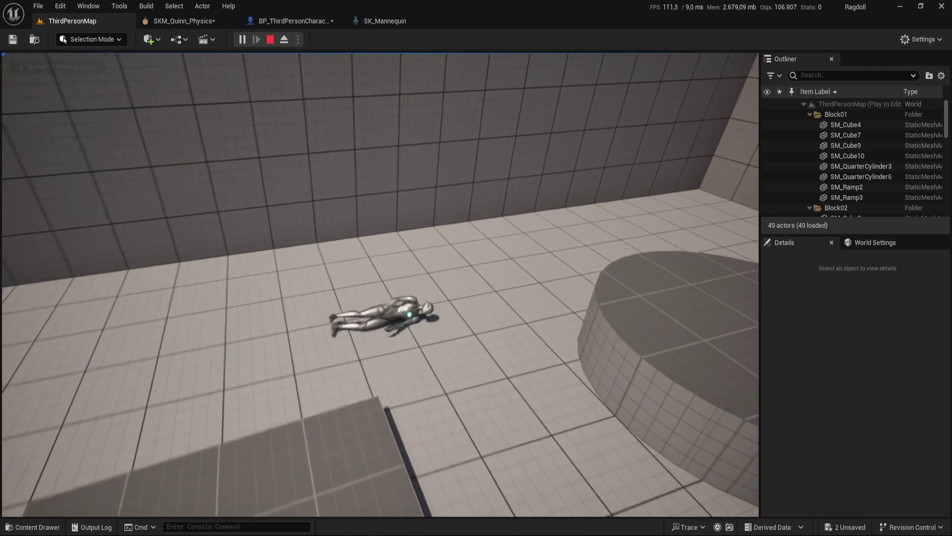
key(r)
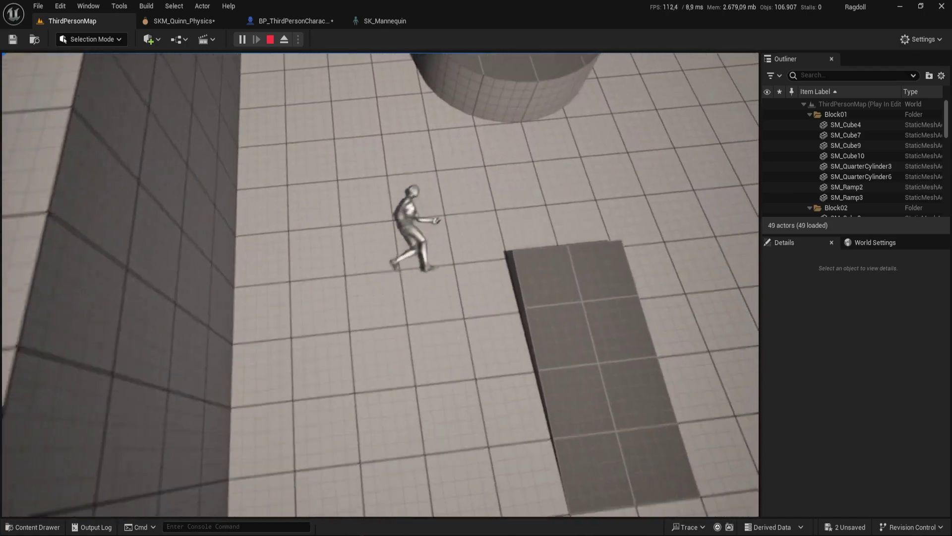
key(r)
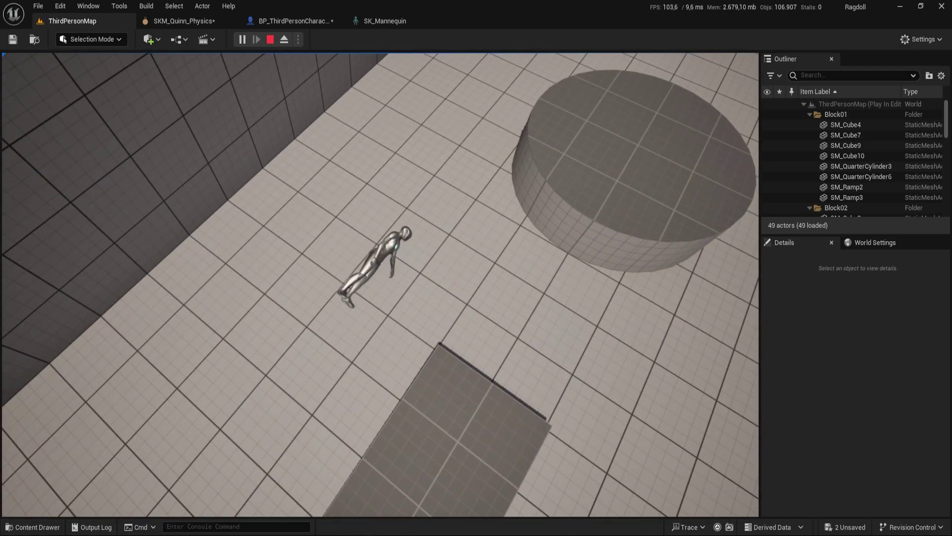
key(r)
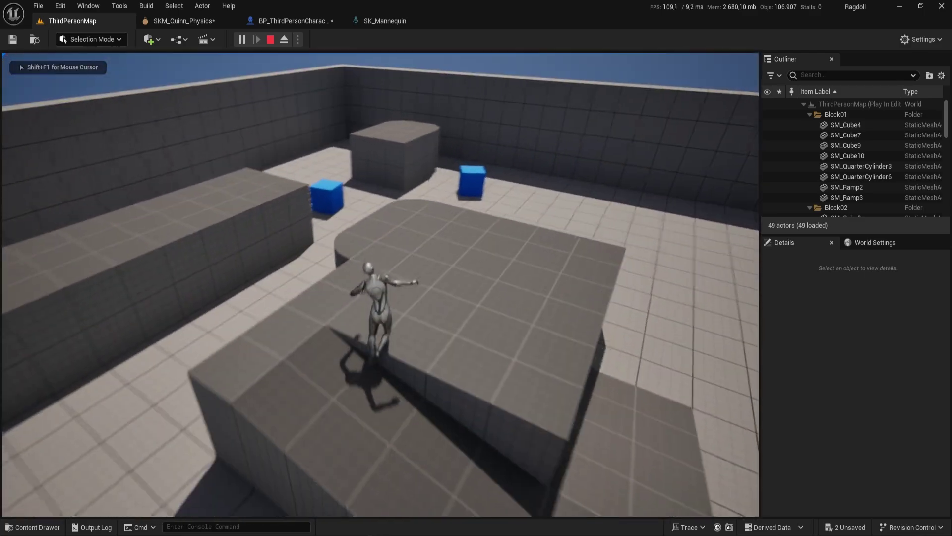
key(r)
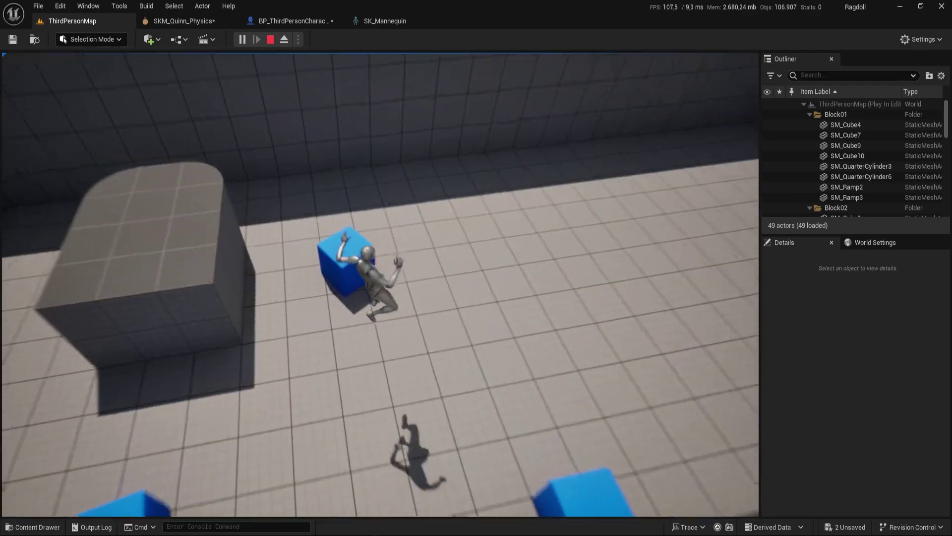
key(r)
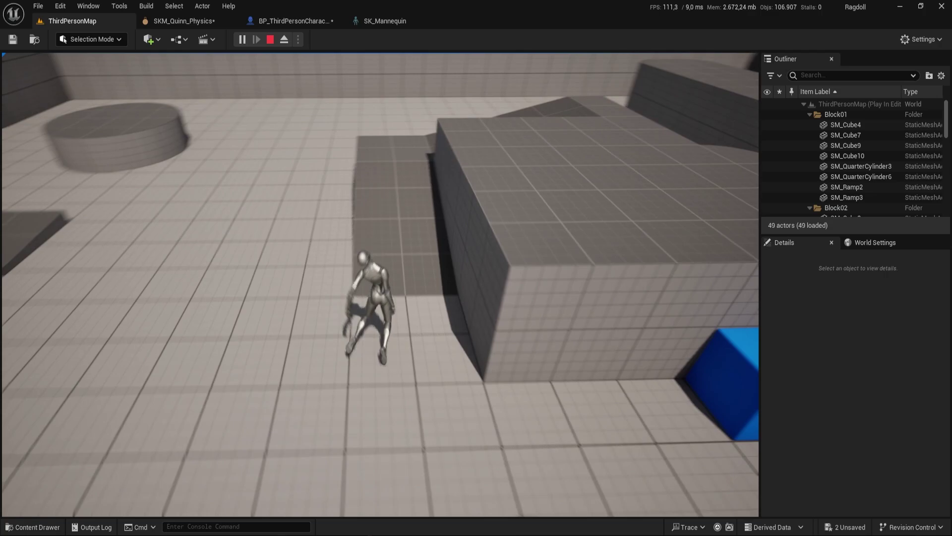
key(r)
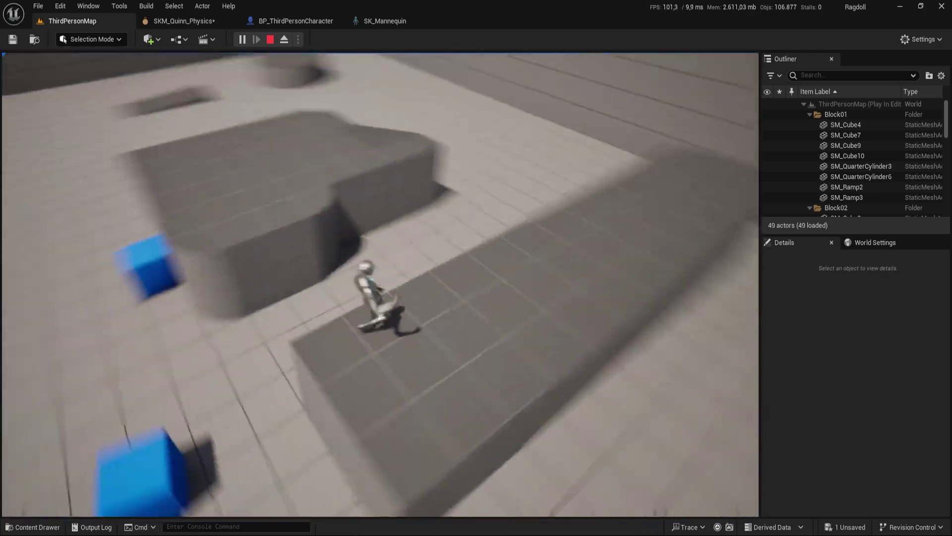